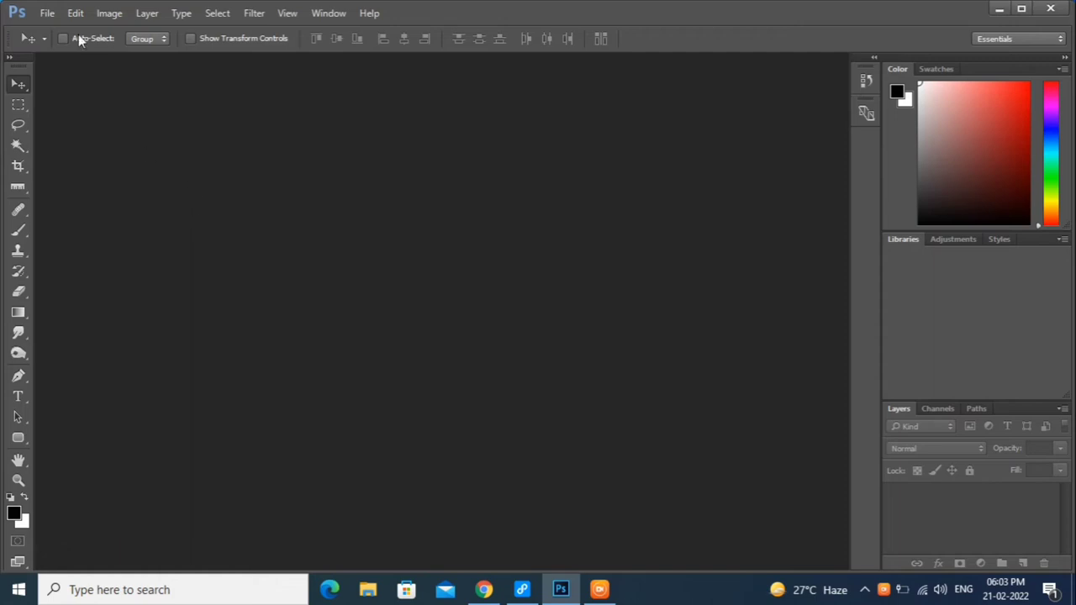
Open the red-dress JPG photo, passing it through Camera Raw unchanged.
left_click(48, 13)
left_click(73, 44)
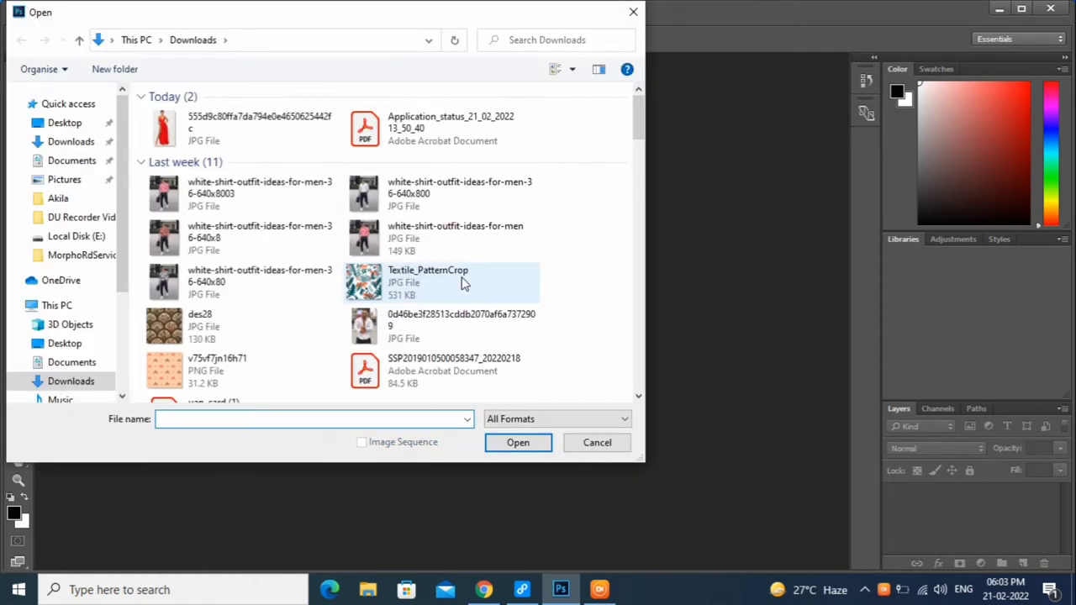
left_click(219, 139)
left_click(515, 447)
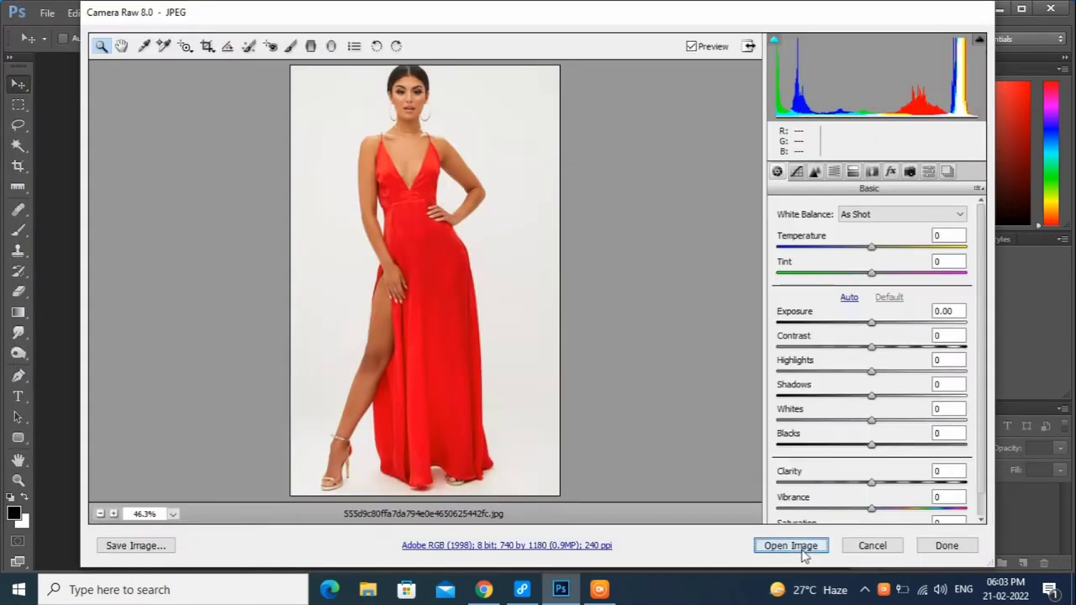
left_click(790, 546)
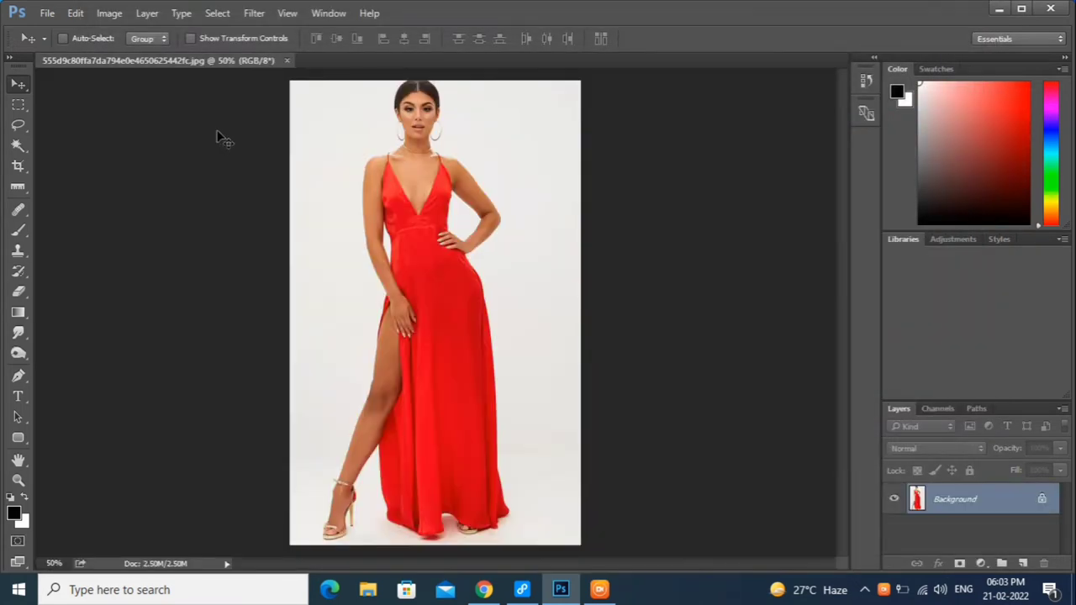
Open the peach floral pattern PNG, then return to the red-dress photo.
left_click(48, 14)
left_click(68, 46)
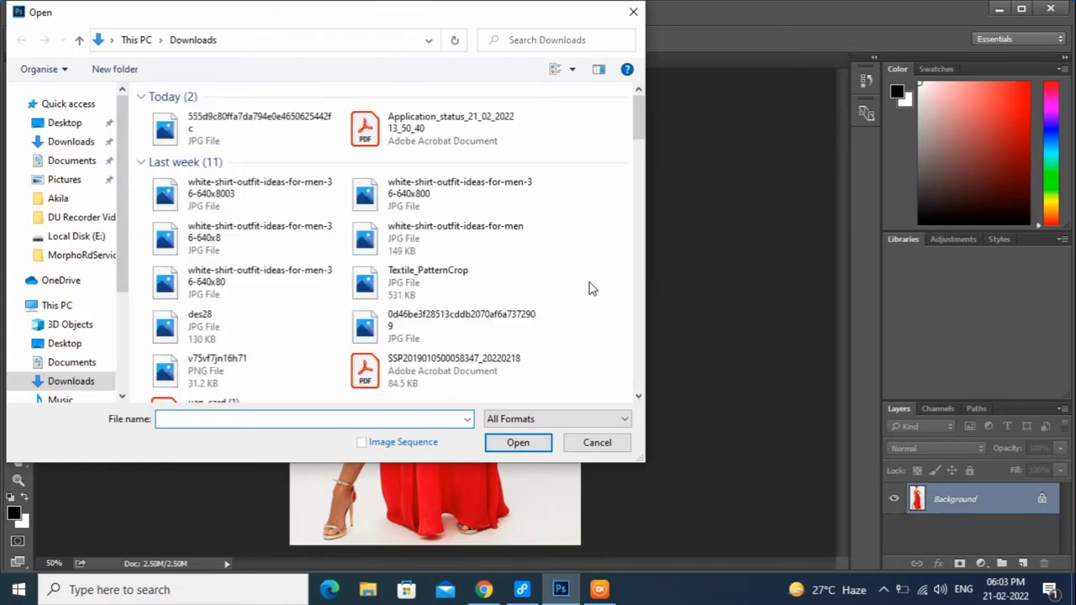
left_click(218, 364)
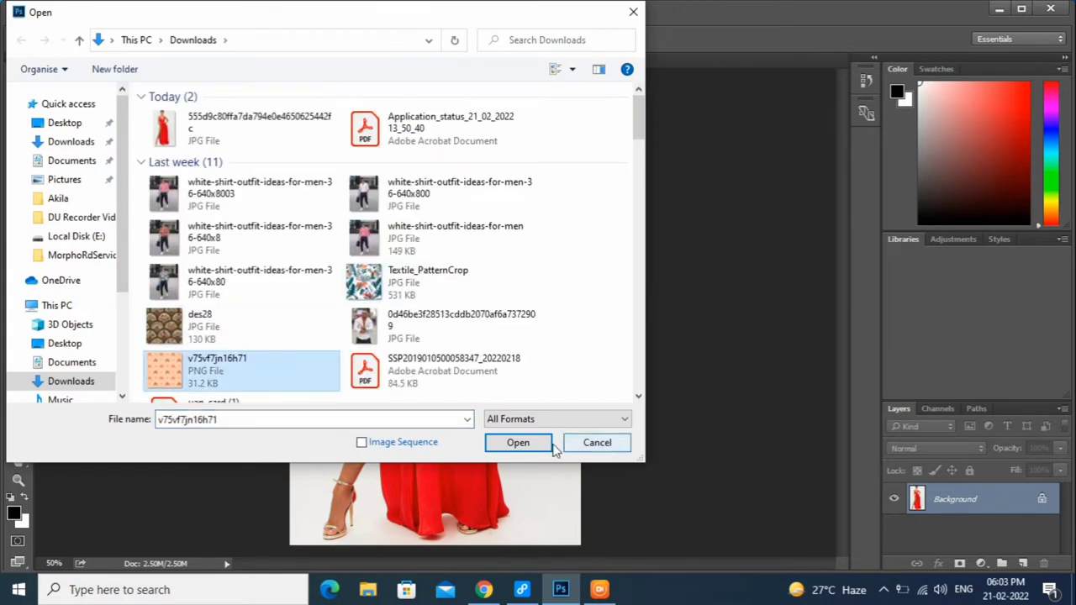
left_click(520, 440)
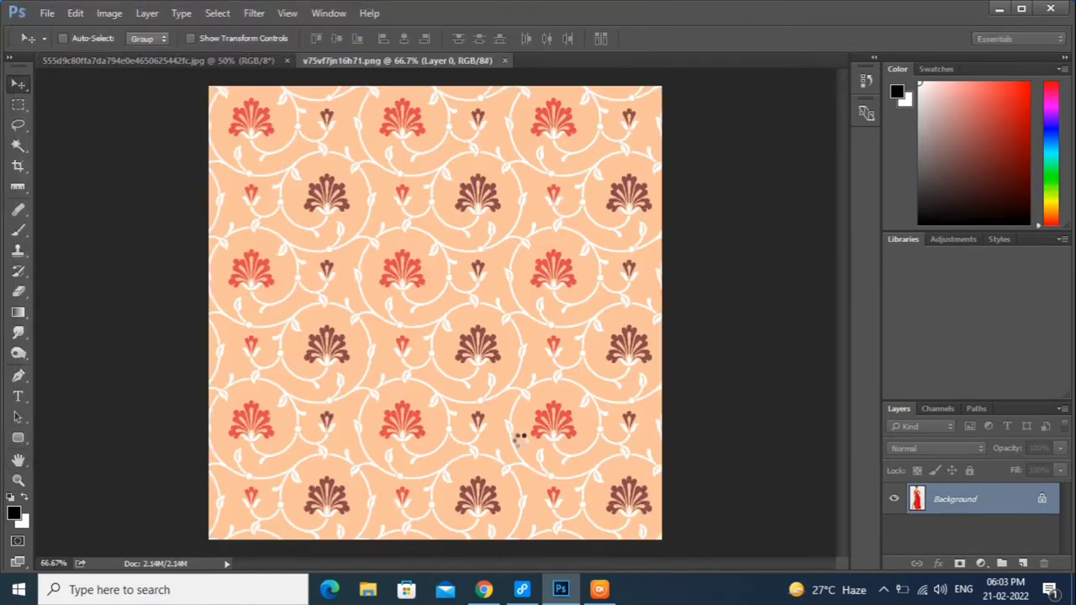
left_click(184, 61)
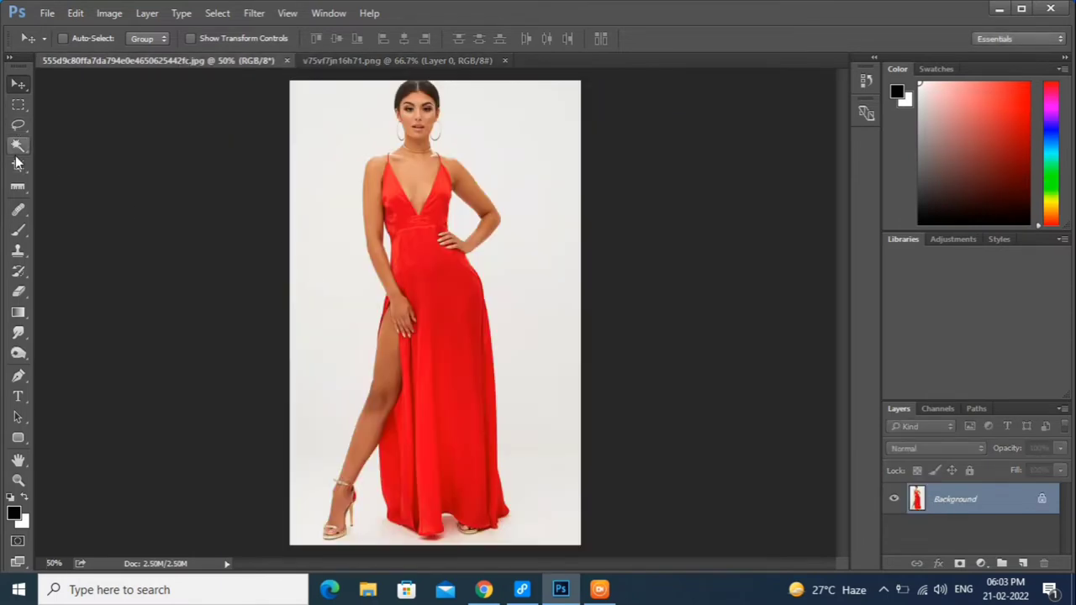
Zoom to 200% and bring the dress bodice, neckline and hip into view.
left_click(17, 146)
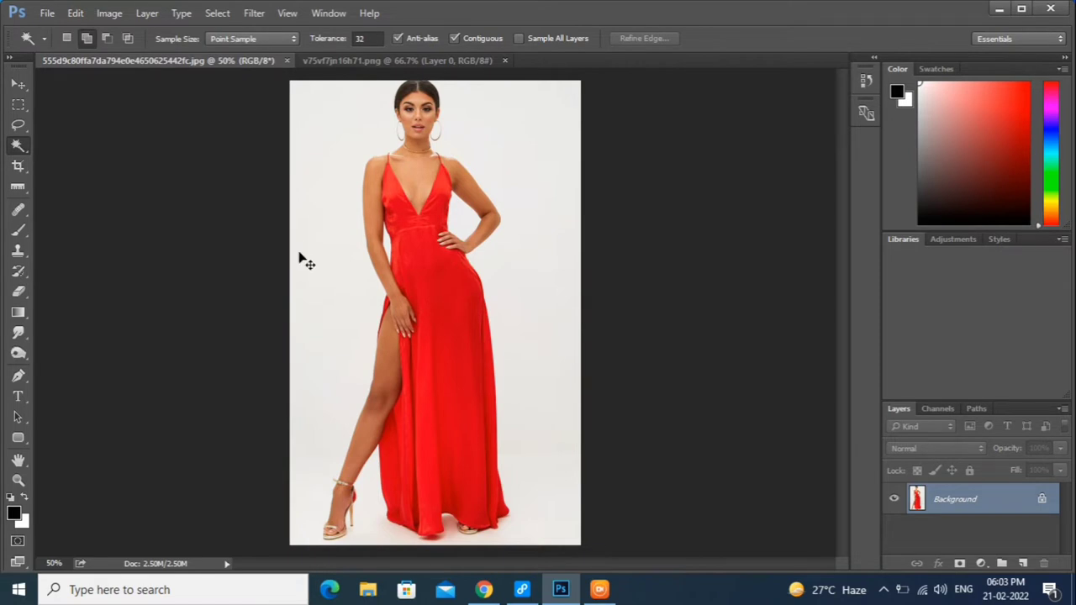
scroll(302, 261, "up", 2)
scroll(301, 257, "up", 2)
scroll(300, 253, "up", 1)
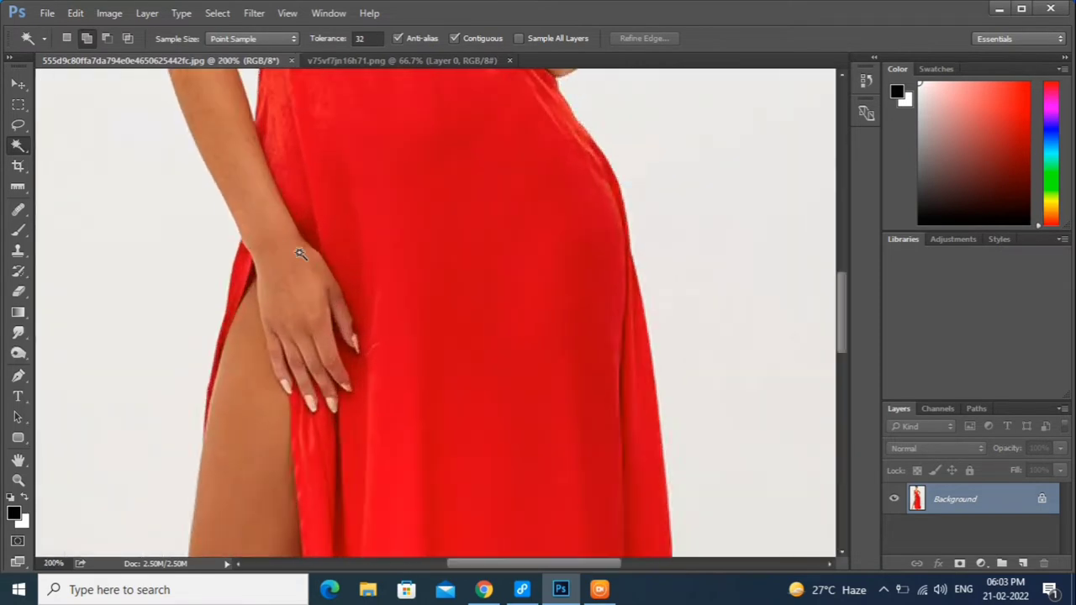
mouse_move(369, 227)
left_mouse_down()
mouse_move(406, 360)
mouse_move(396, 365)
left_mouse_up()
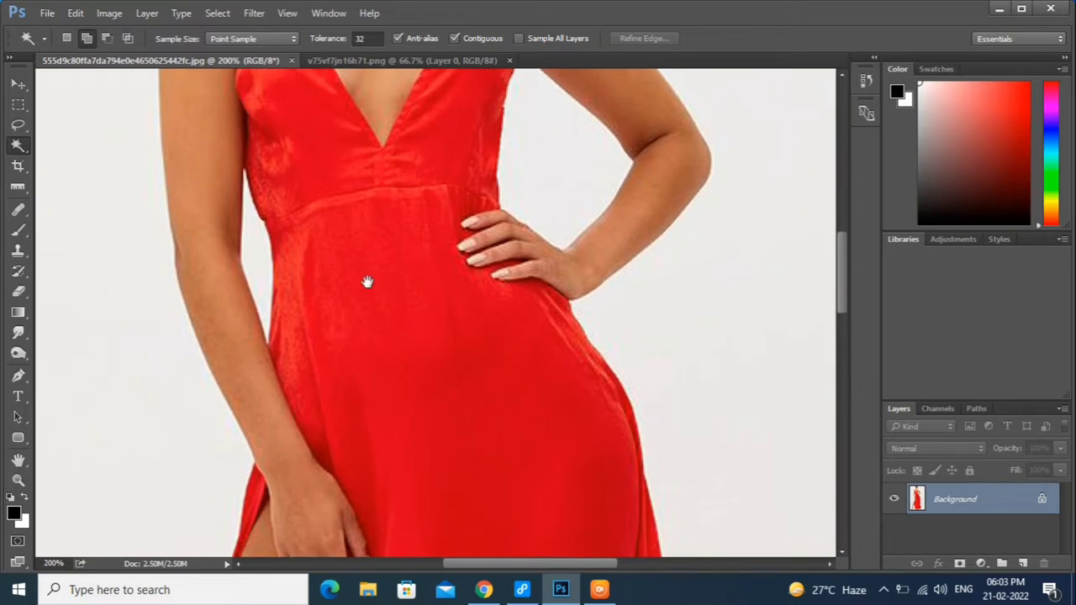
left_click_drag(365, 283, 363, 401)
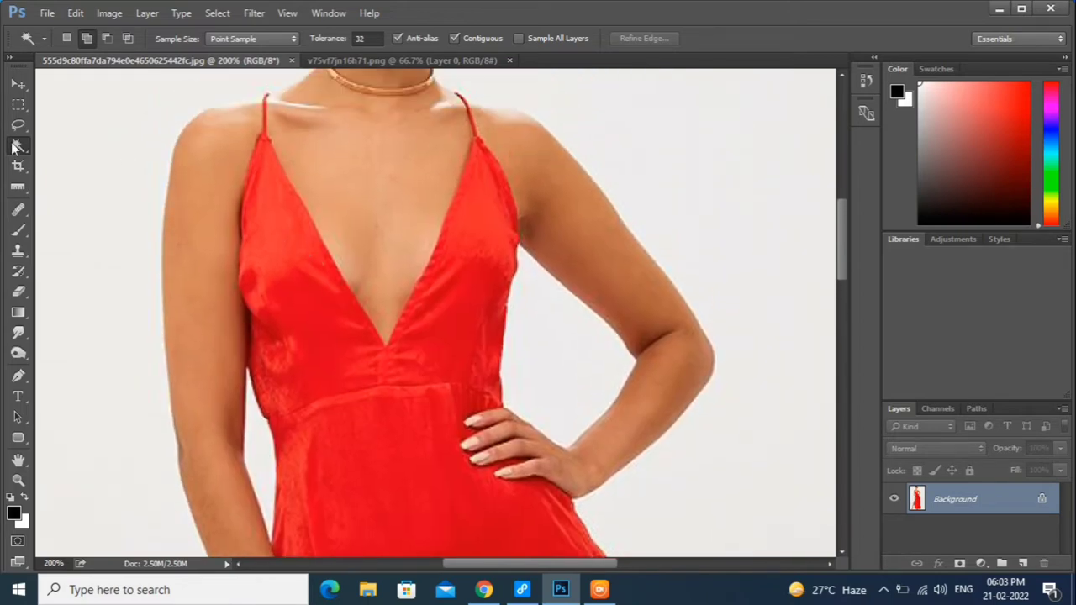
With the Magic Wand, select the left strap, right side and top of the right strap.
right_click(15, 147)
left_click(84, 159)
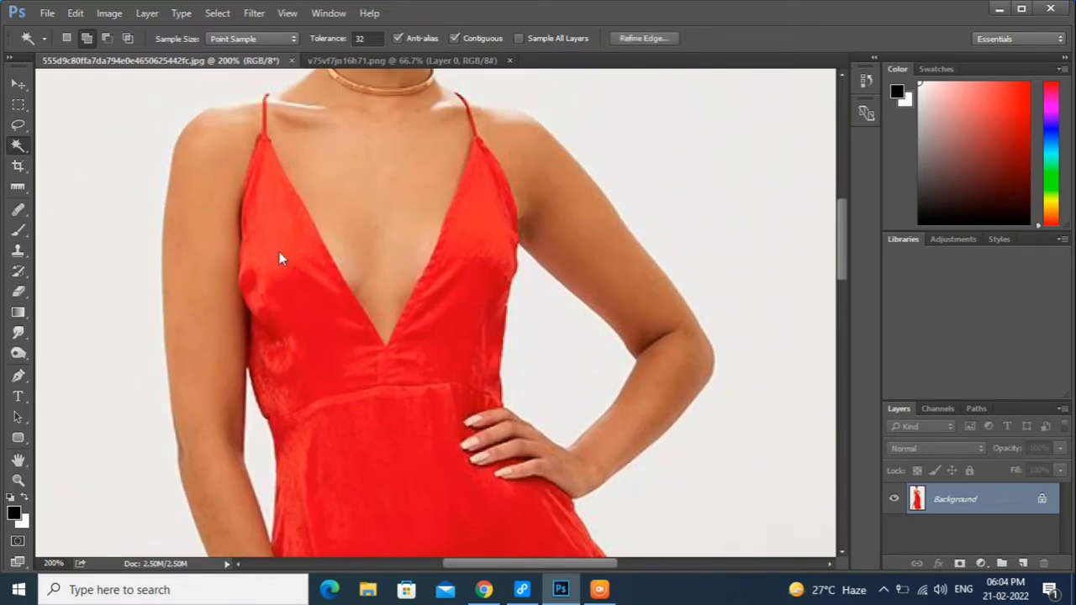
left_click(280, 252)
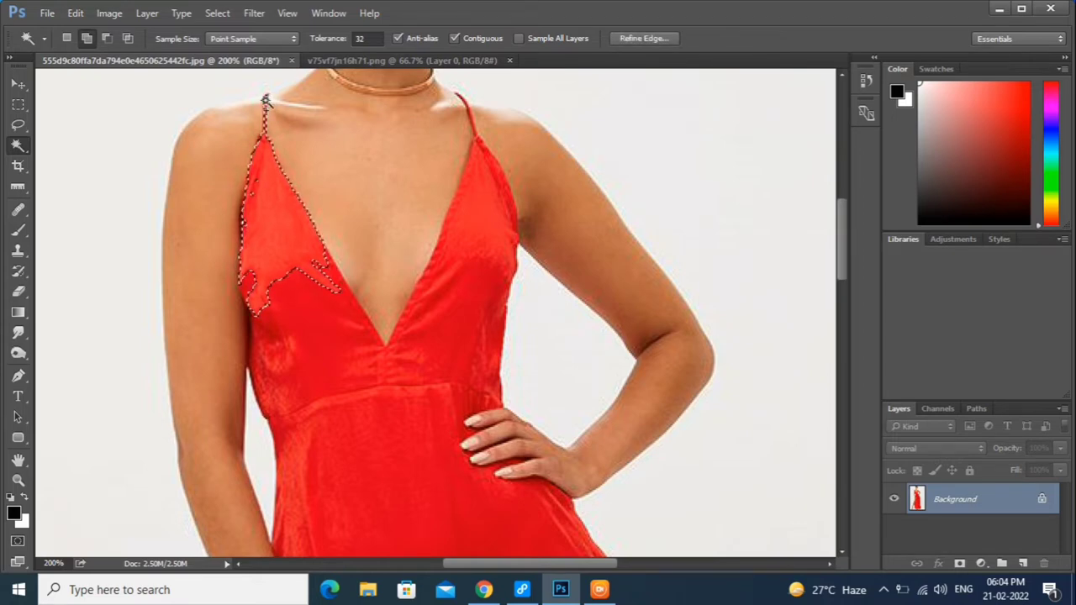
left_click(493, 202)
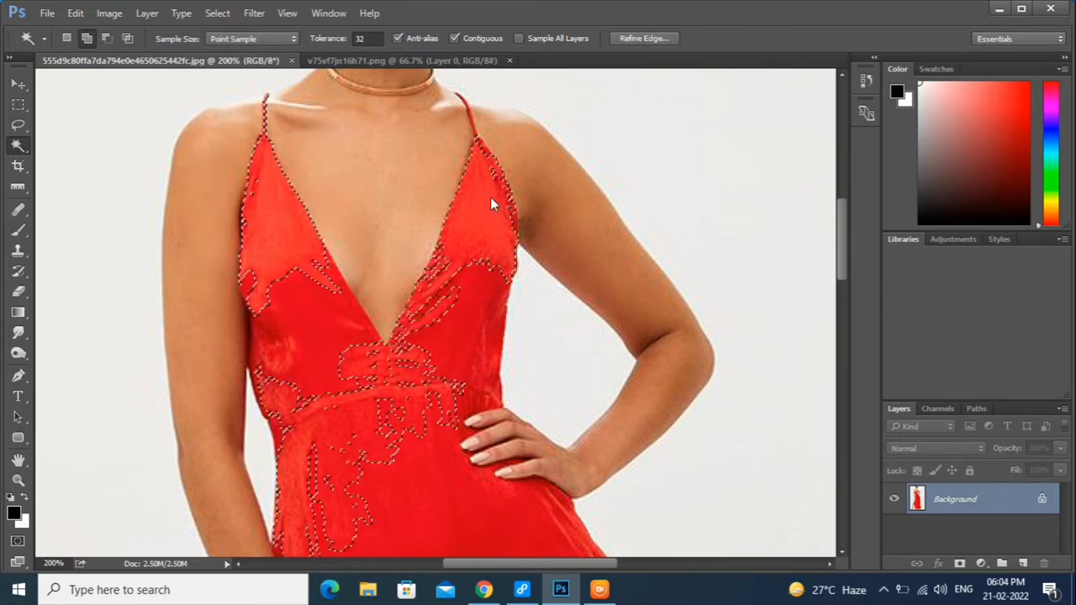
left_click(473, 120)
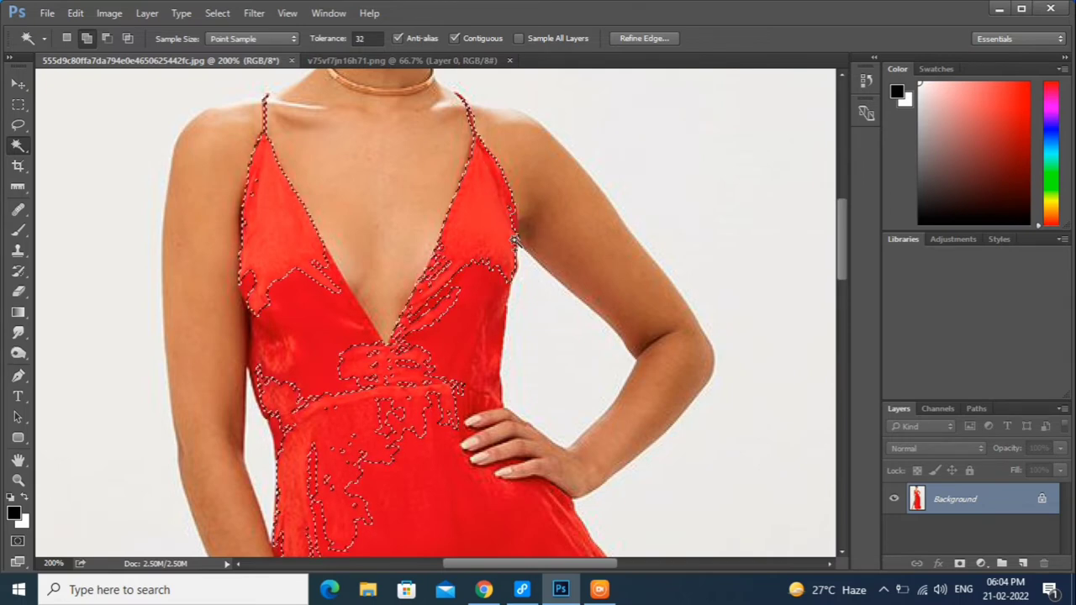
Add the leftover red specks inside the bodice to the selection, then move down the skirt.
left_click(477, 340)
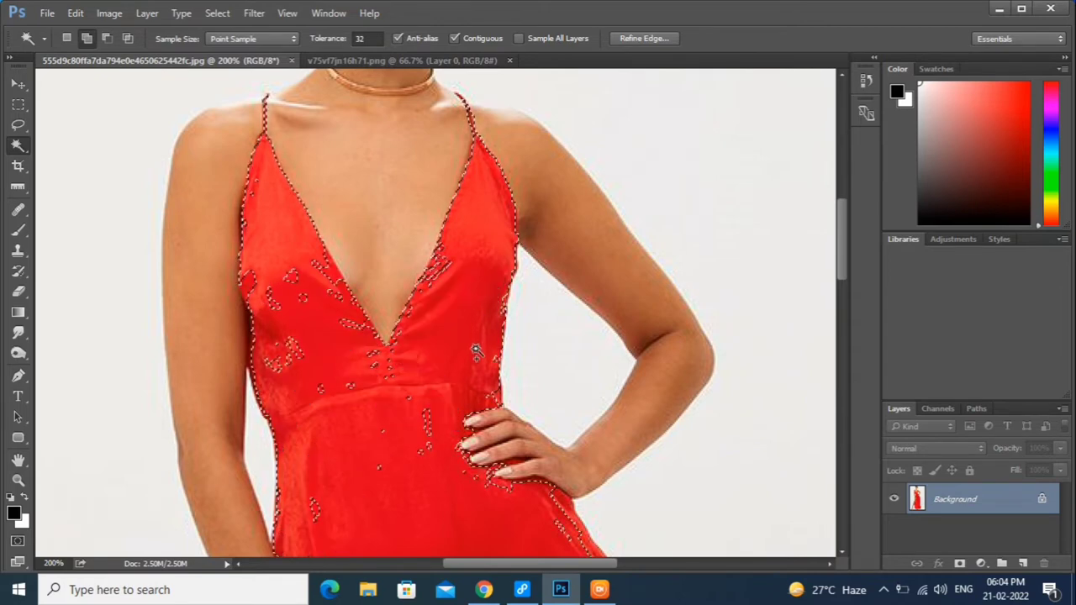
left_click(438, 252)
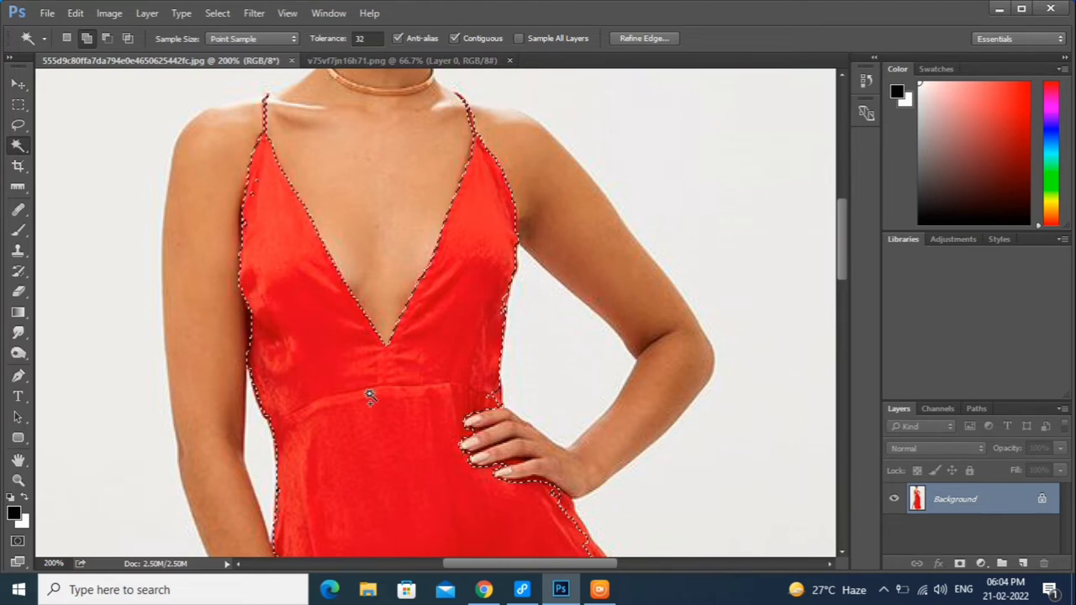
scroll(370, 396, "down", 3)
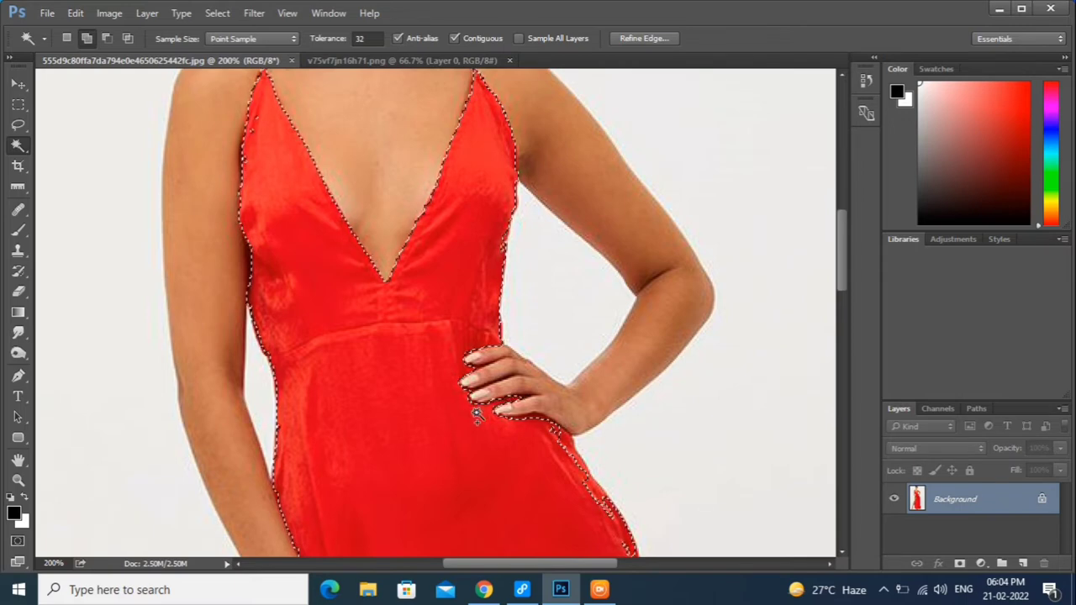
scroll(534, 463, "down", 1)
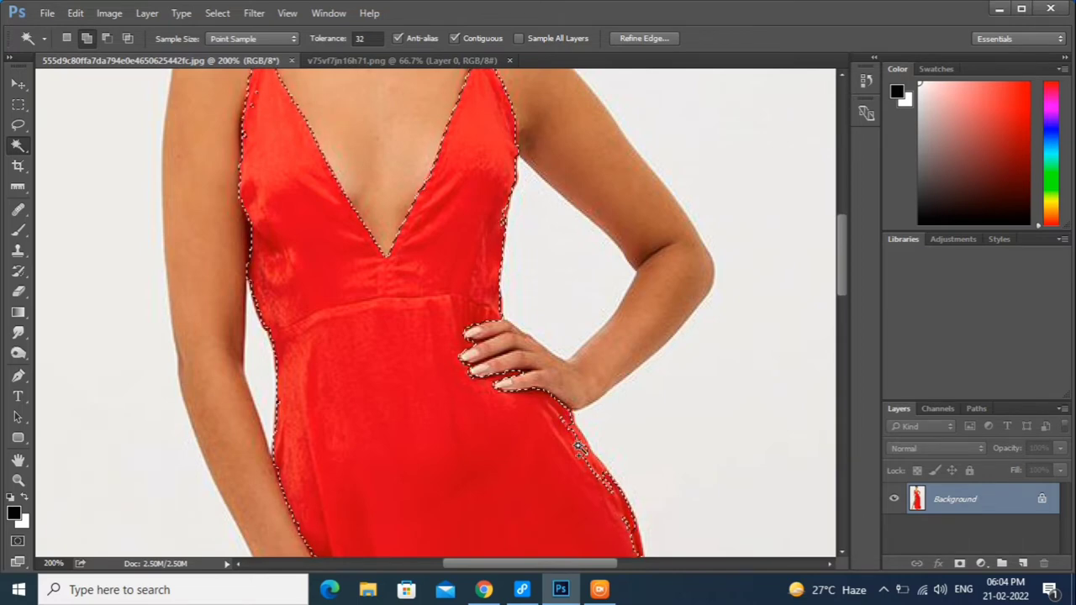
scroll(571, 457, "down", 3)
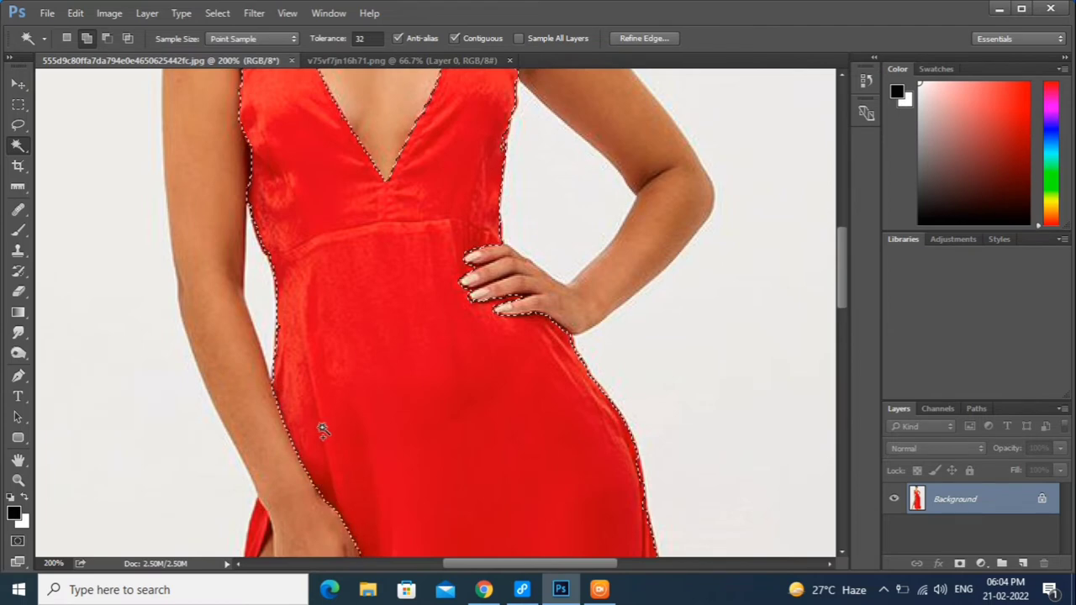
scroll(353, 432, "down", 1)
scroll(398, 403, "down", 2)
scroll(456, 389, "down", 1)
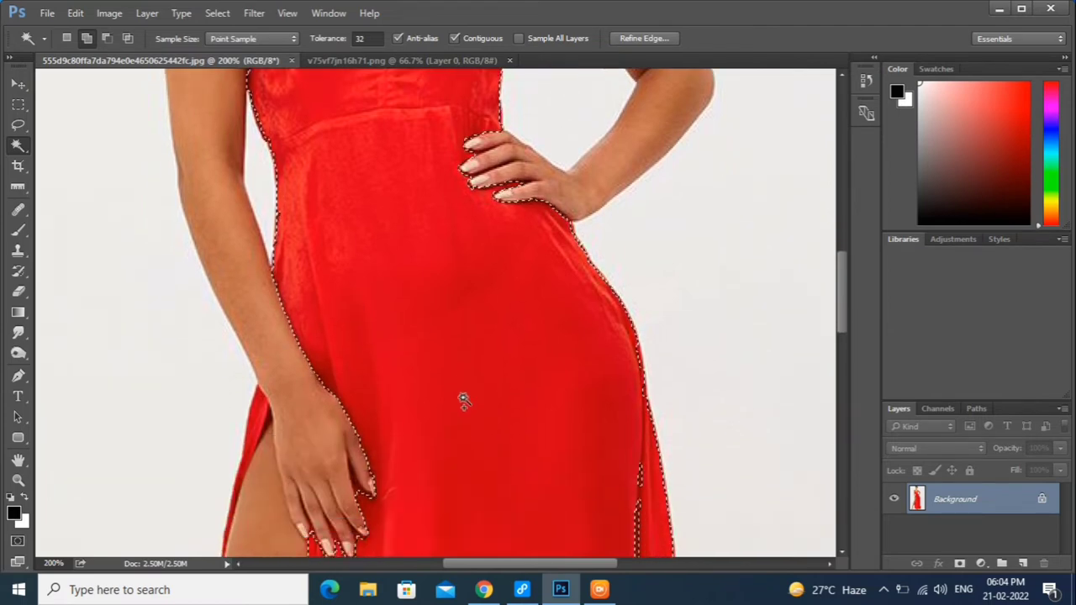
scroll(464, 398, "down", 2)
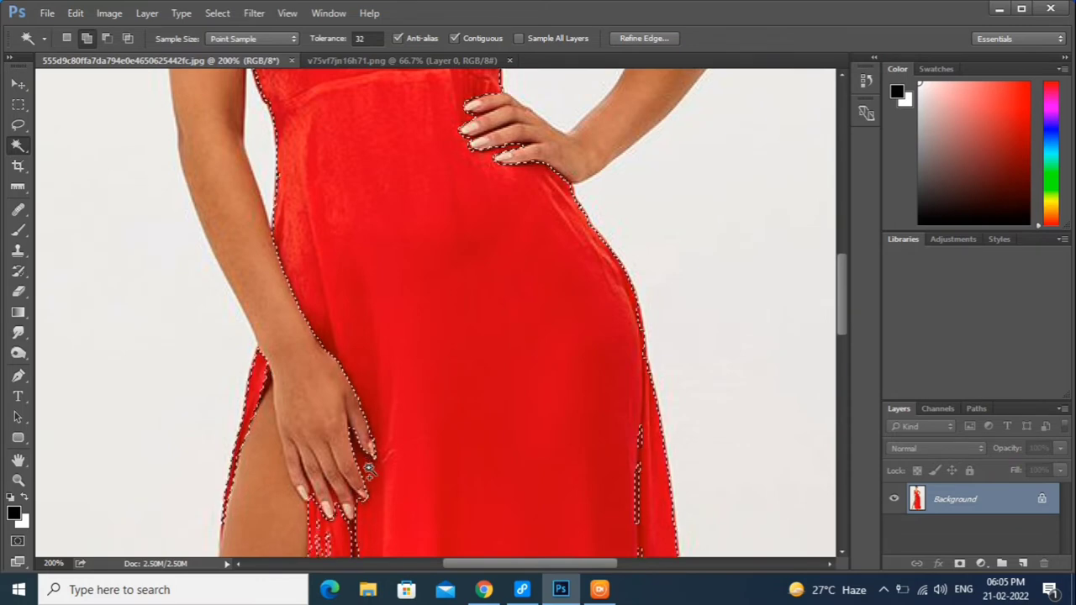
scroll(379, 467, "down", 2)
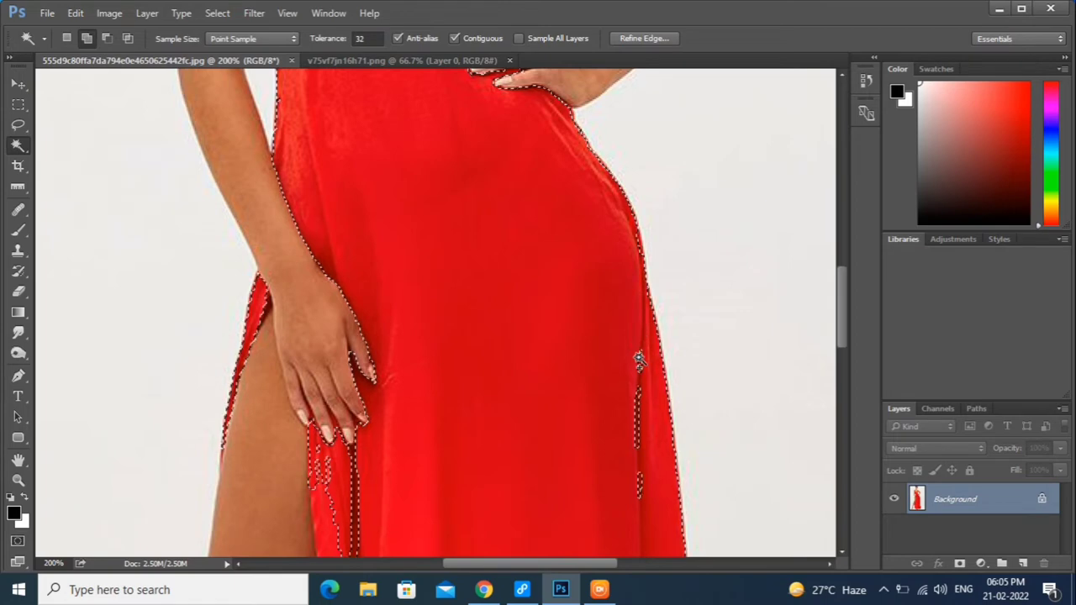
Add the red strips along the dress's right edge and the leg slit to the selection.
left_click(641, 489)
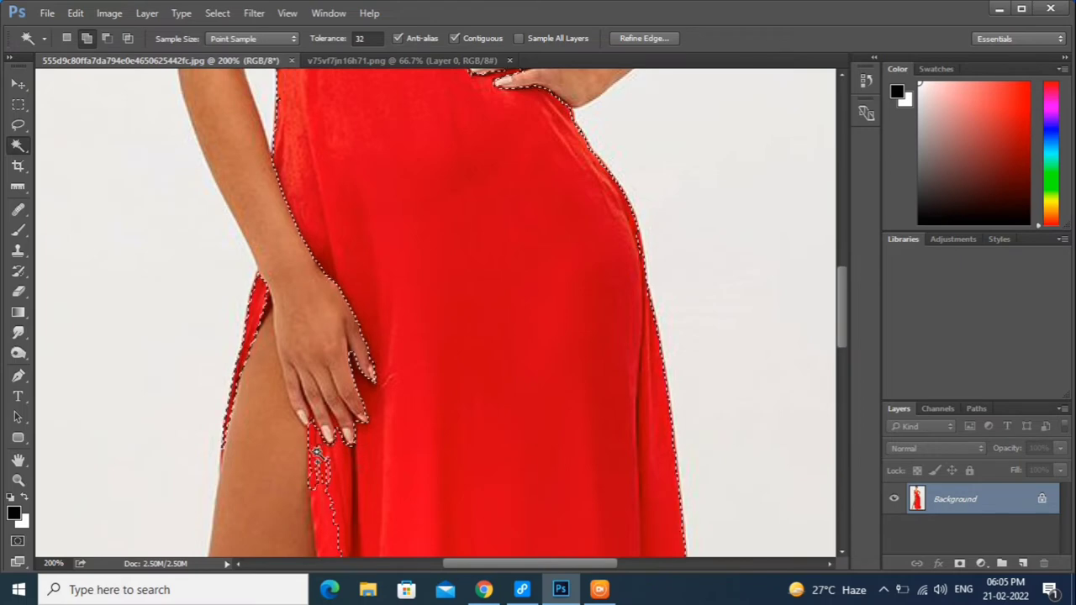
left_click(317, 478)
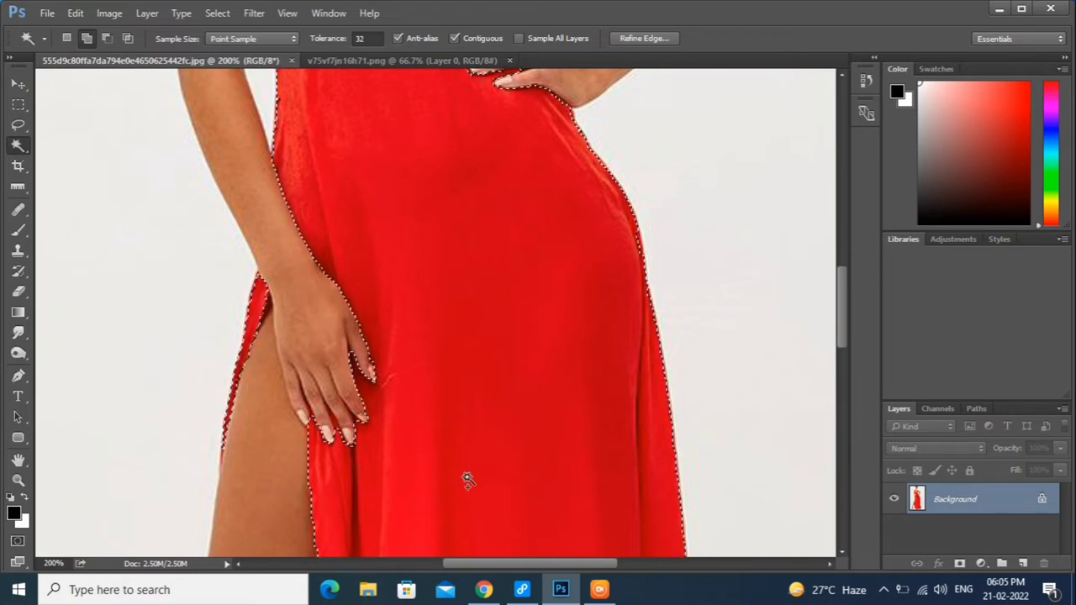
scroll(471, 471, "down", 2)
scroll(478, 463, "down", 2)
scroll(479, 463, "down", 5)
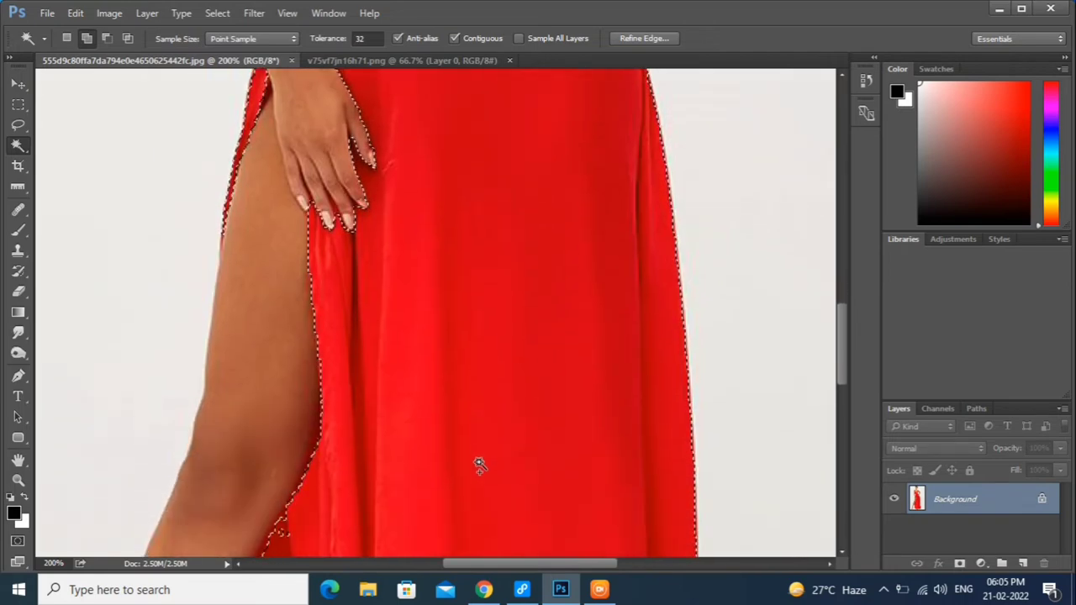
left_click(285, 481)
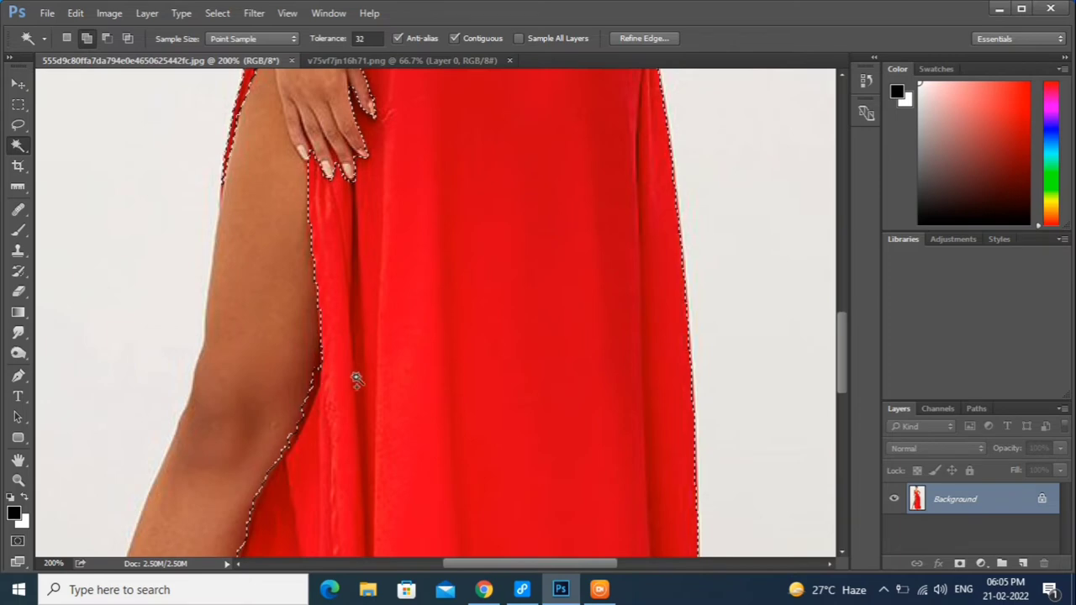
Subtract the leg area at the slit from the dress selection.
left_click(103, 38)
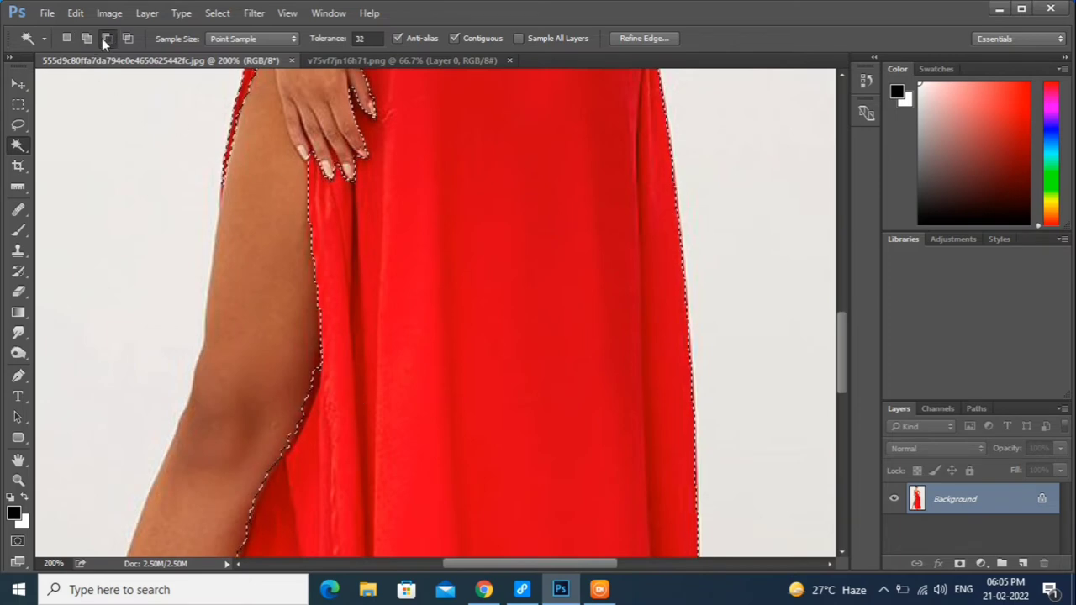
left_click(311, 391)
scroll(398, 389, "down", 1)
scroll(464, 387, "down", 2)
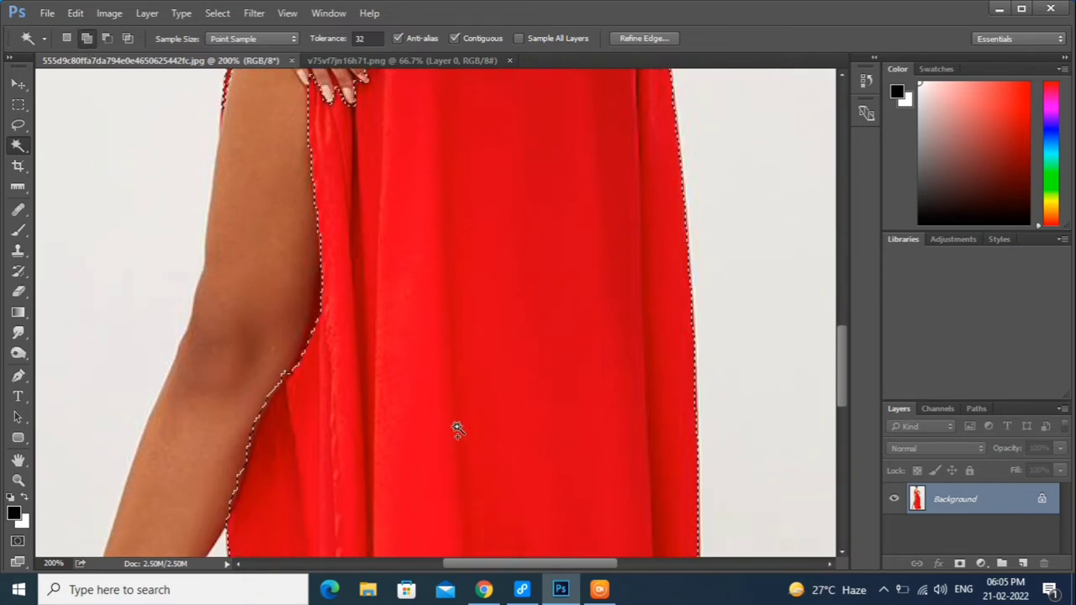
scroll(457, 433, "down", 2)
scroll(457, 446, "down", 1)
scroll(452, 458, "down", 2)
scroll(448, 462, "down", 1)
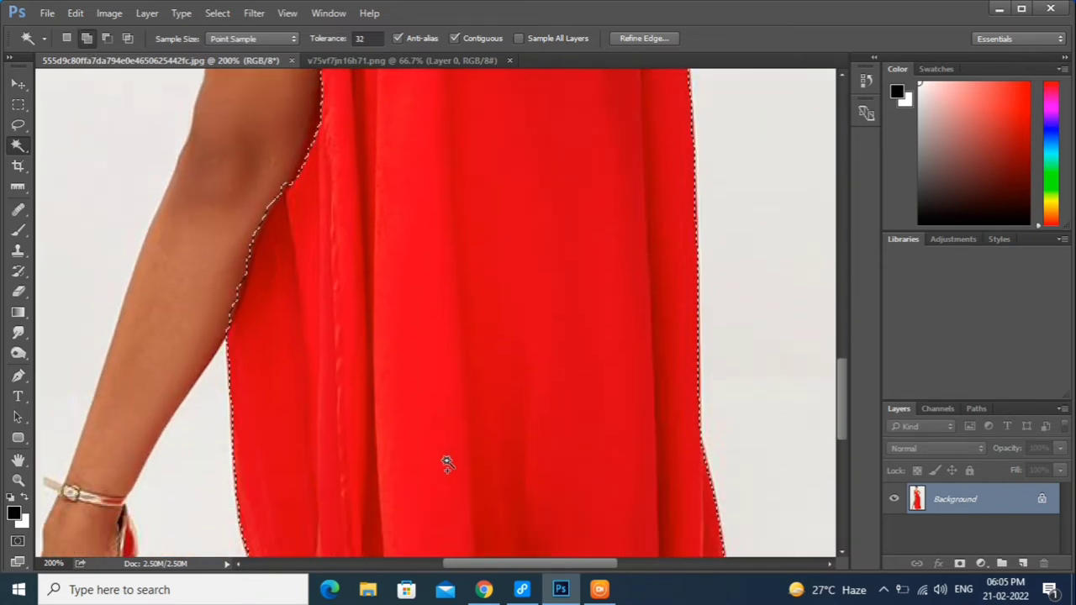
scroll(448, 464, "down", 3)
scroll(448, 467, "down", 2)
scroll(448, 469, "down", 1)
scroll(446, 472, "down", 2)
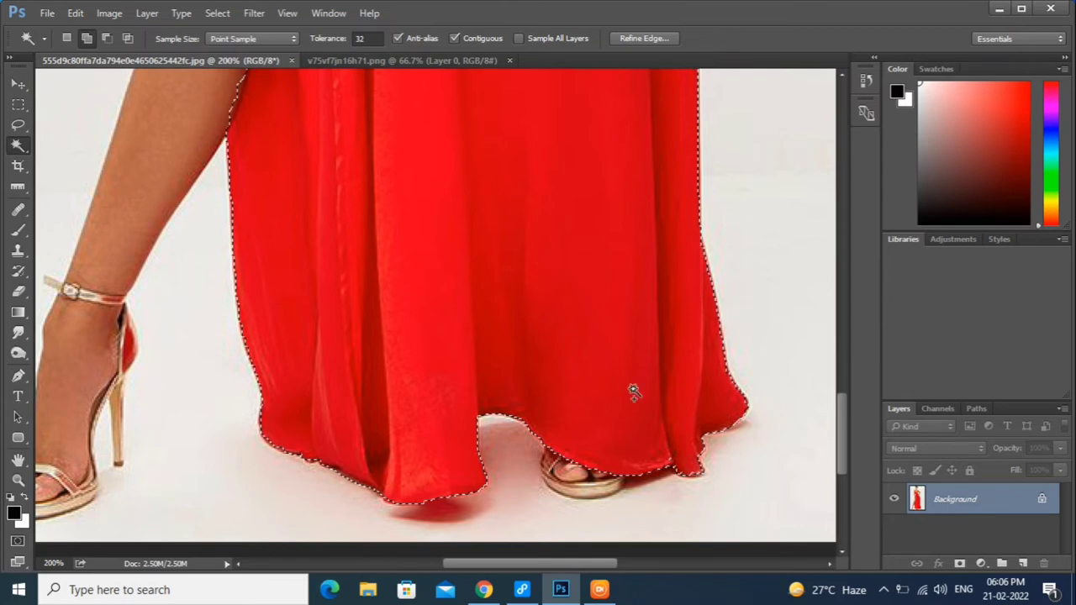
Zoom out to 50% to check the selection reaches the hem at the feet.
scroll(634, 392, "up", 2)
scroll(569, 389, "up", 2)
scroll(491, 361, "up", 1)
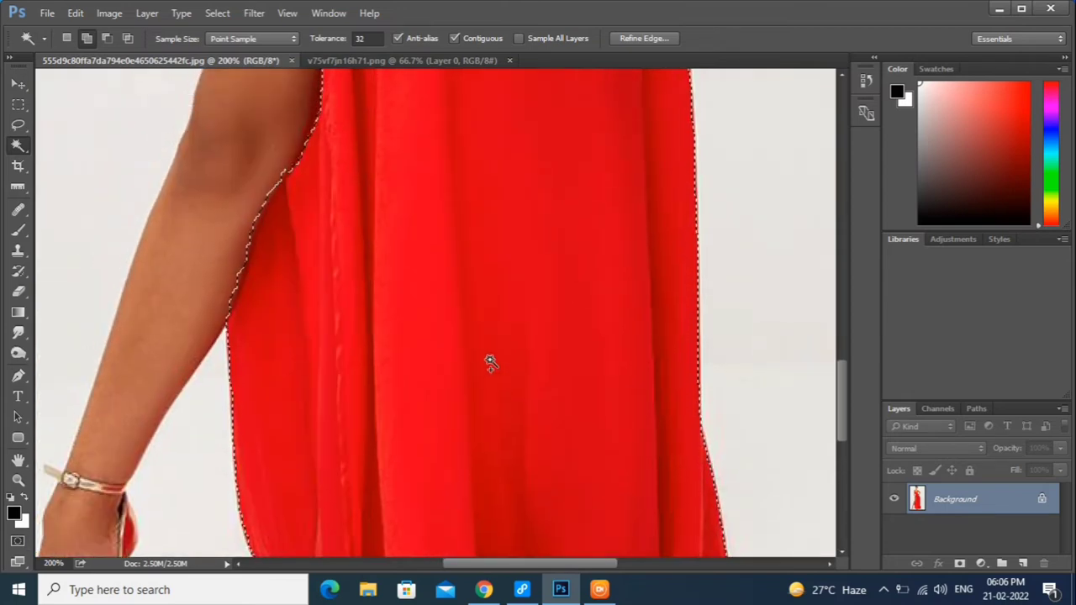
scroll(490, 361, "down", 1)
scroll(490, 361, "down", 1)
scroll(490, 362, "down", 1)
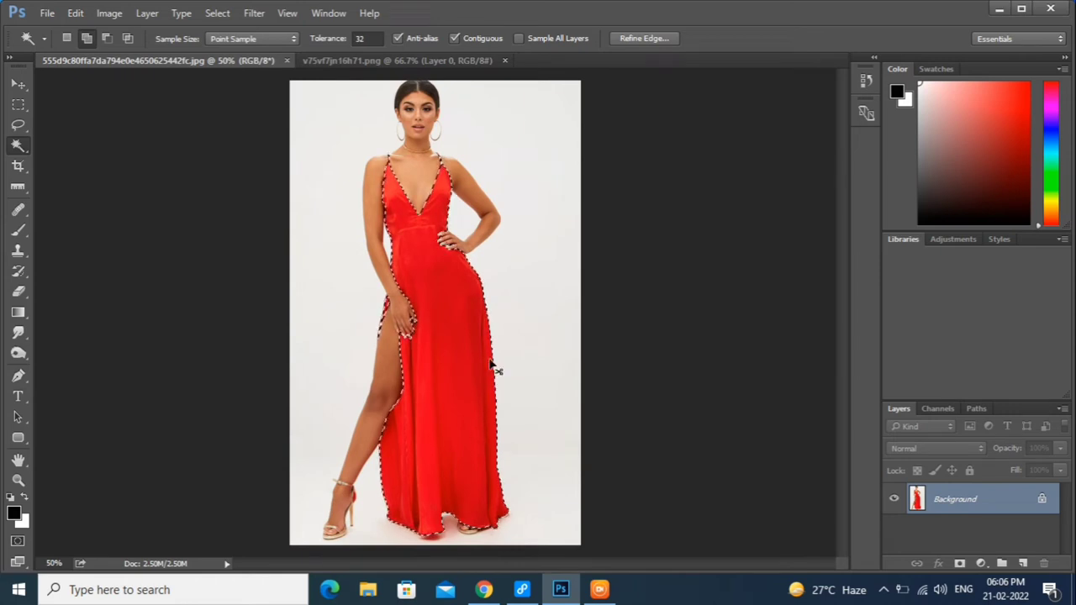
Copy the selected dress to its own layer and drag the floral pattern into the photo.
key("ctrl+j")
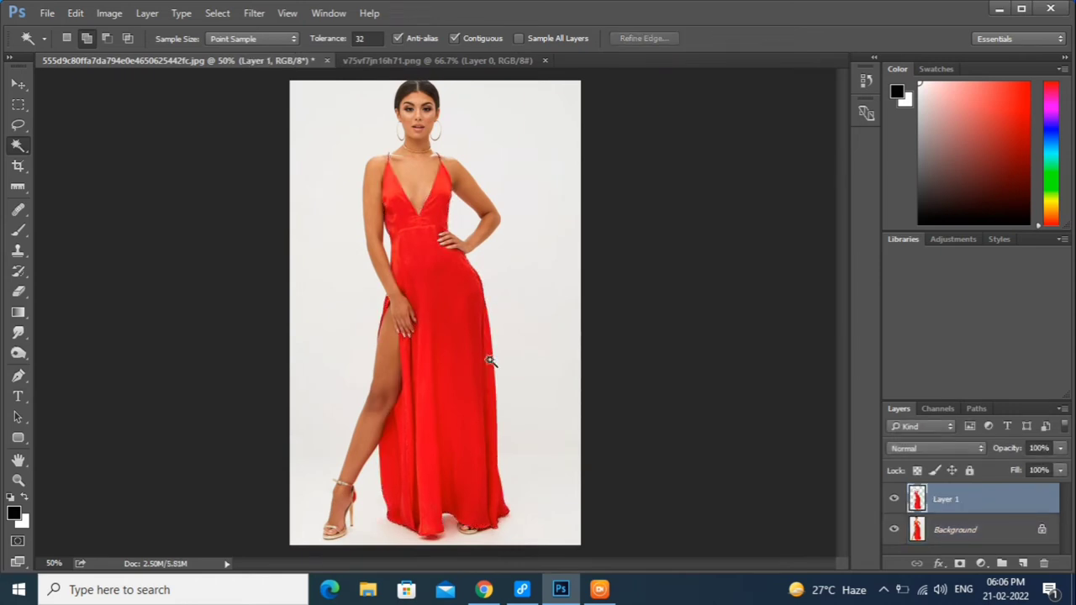
left_click(19, 86)
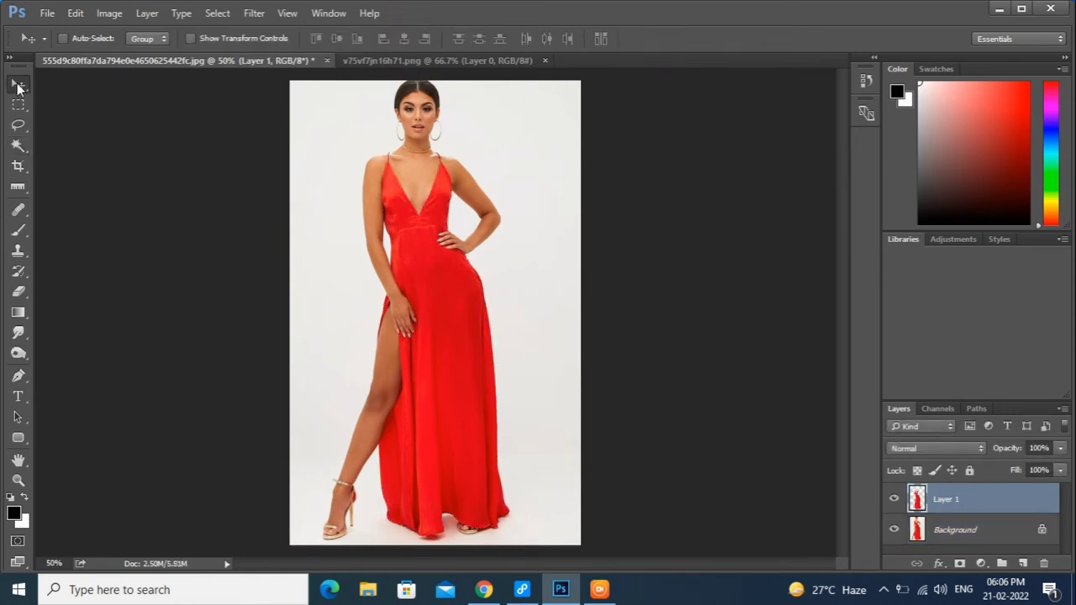
left_click(460, 61)
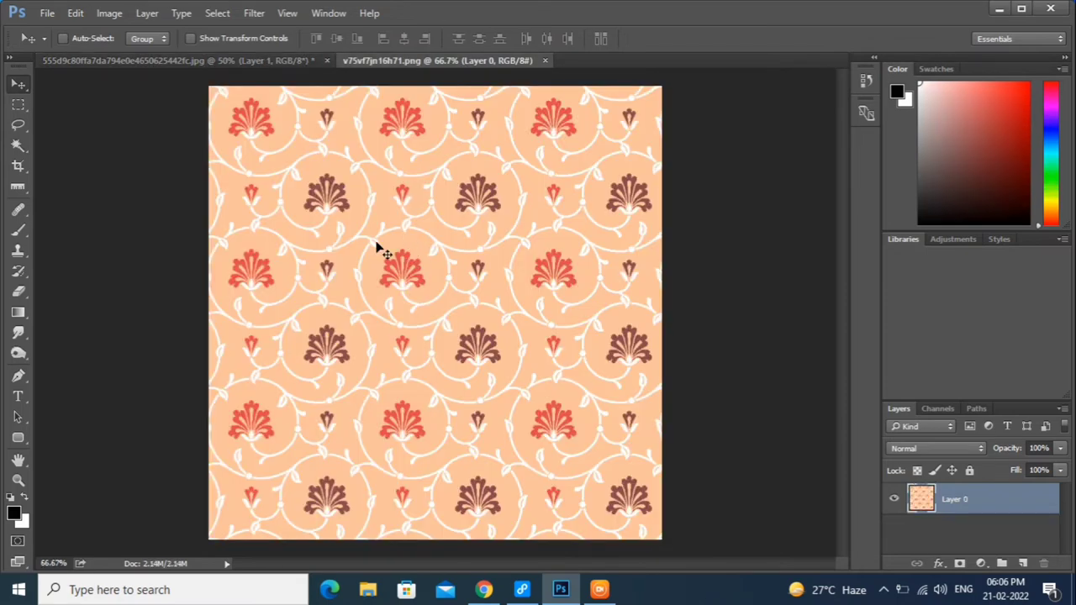
mouse_move(380, 249)
left_mouse_down()
mouse_move(165, 66)
mouse_move(395, 160)
left_mouse_up()
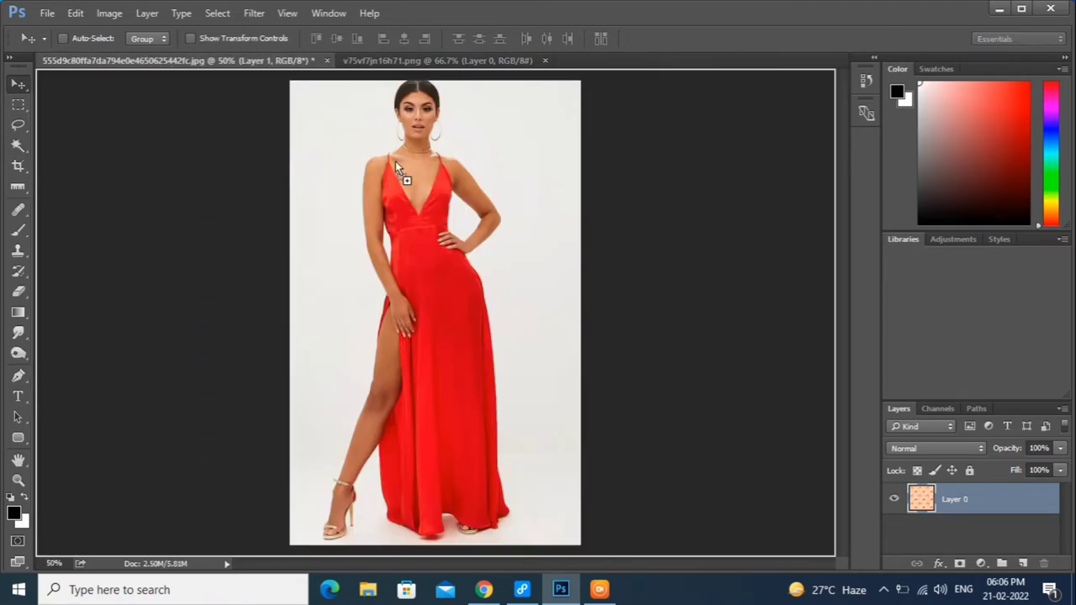
left_click_drag(443, 298, 393, 275)
Scale the pattern layer to 116.67%, position it over the dress and commit.
key("ctrl+t")
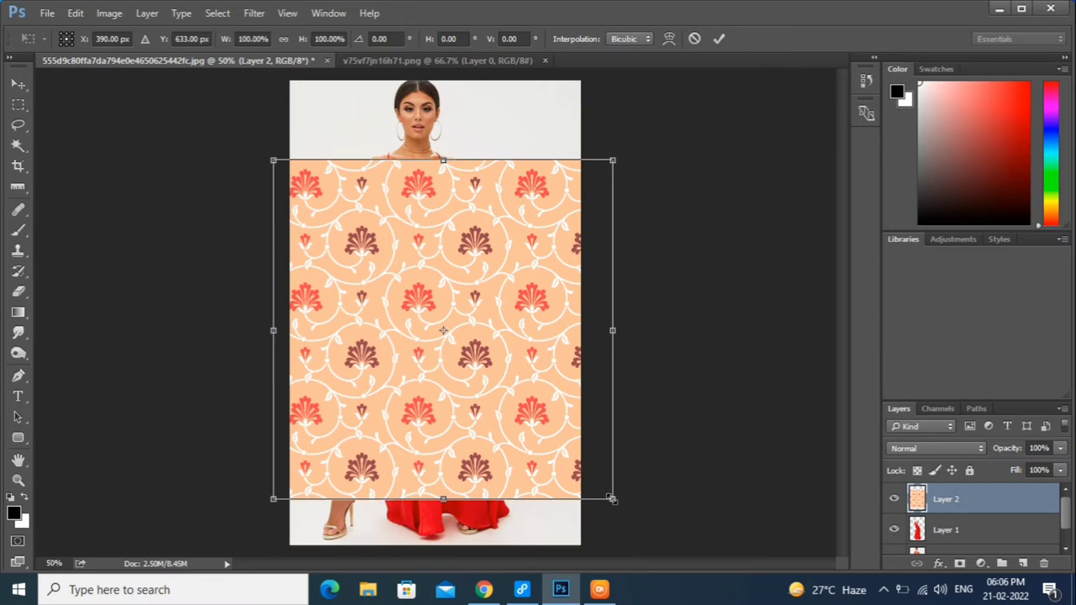
left_click_drag(612, 499, 637, 522)
left_click_drag(488, 365, 488, 387)
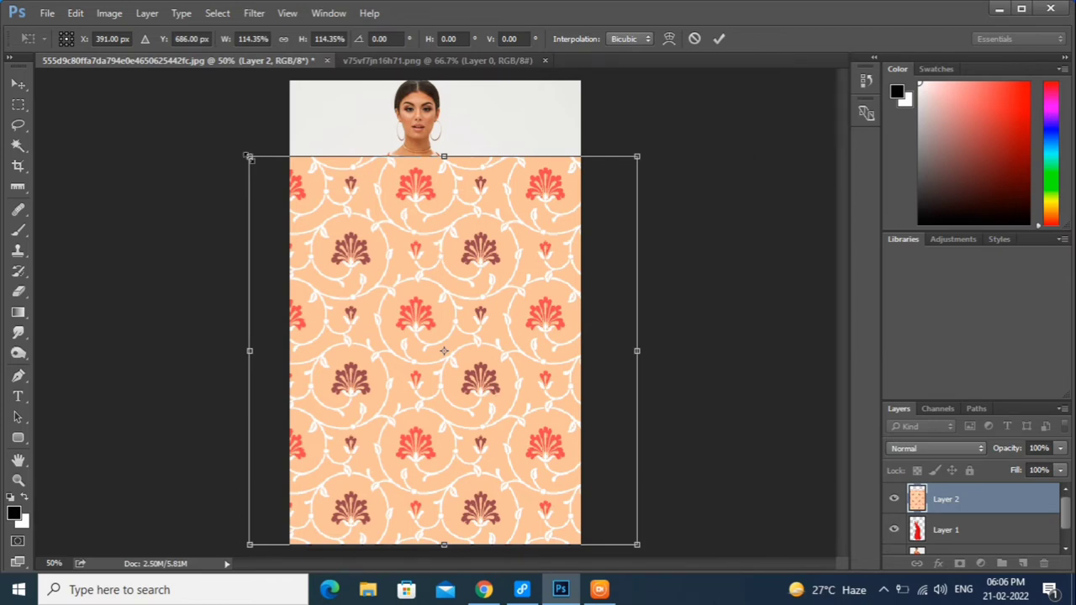
left_click_drag(247, 156, 245, 152)
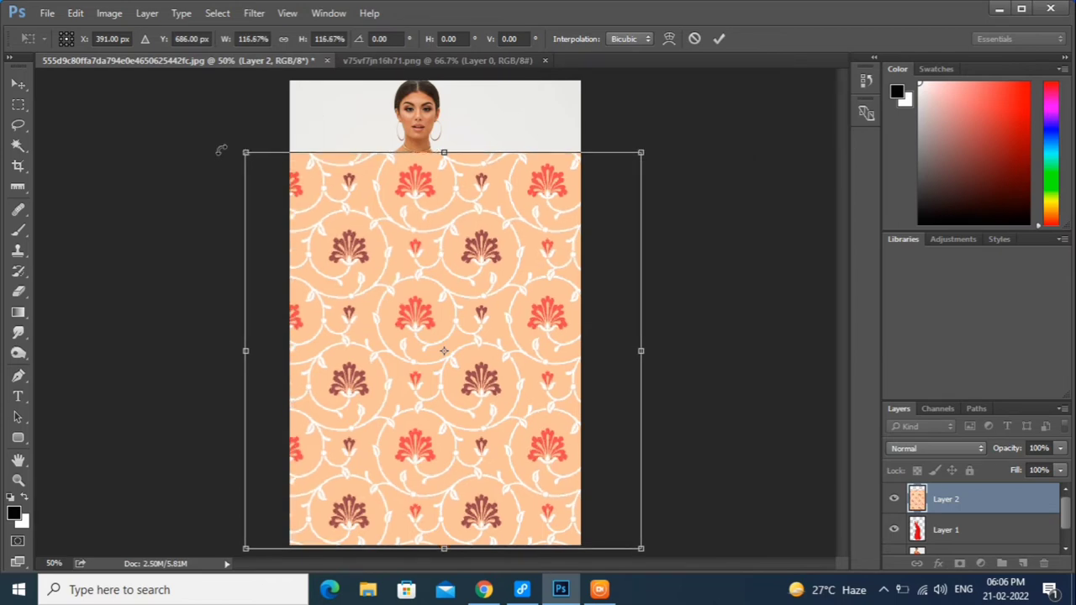
key("Up")
key("Up")
key("Up")
key("Up")
key("Up")
key("Up")
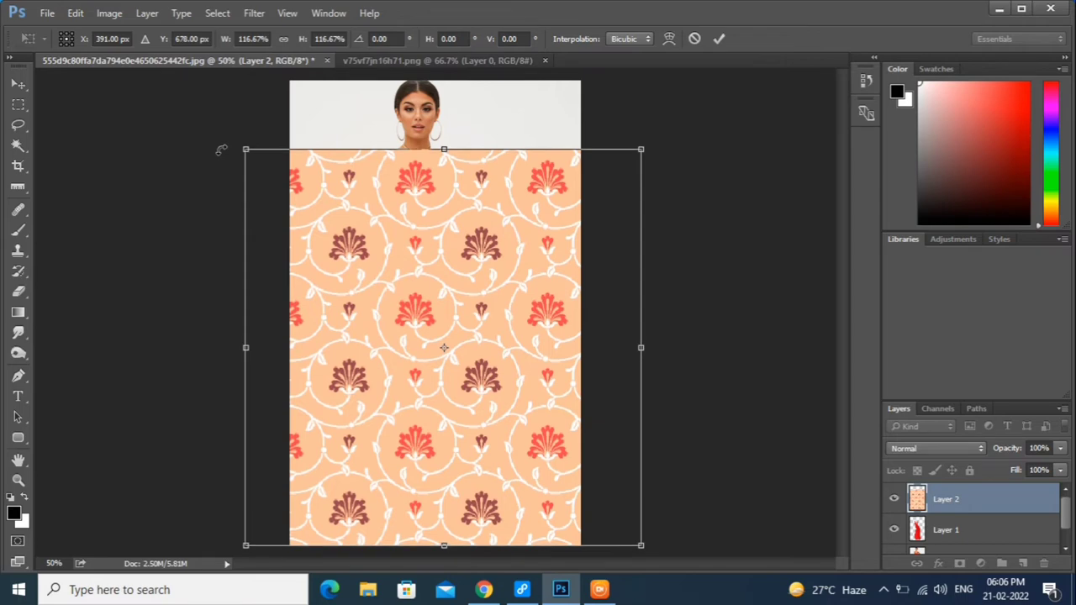
key("Return")
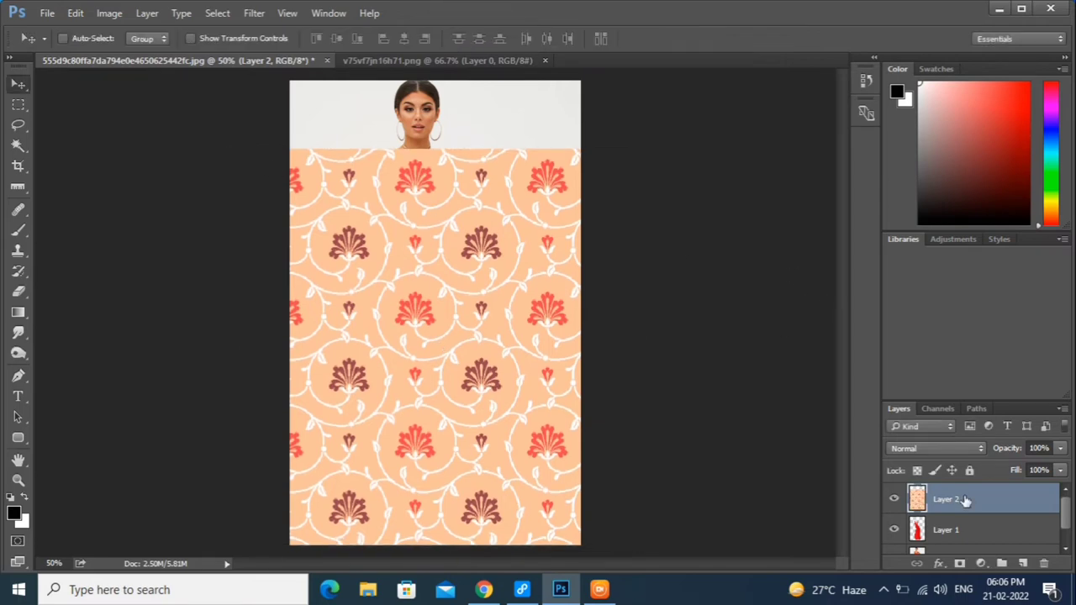
Clip Layer 2 to the dress layer and try Dissolve and Darken blend modes.
right_click(966, 500)
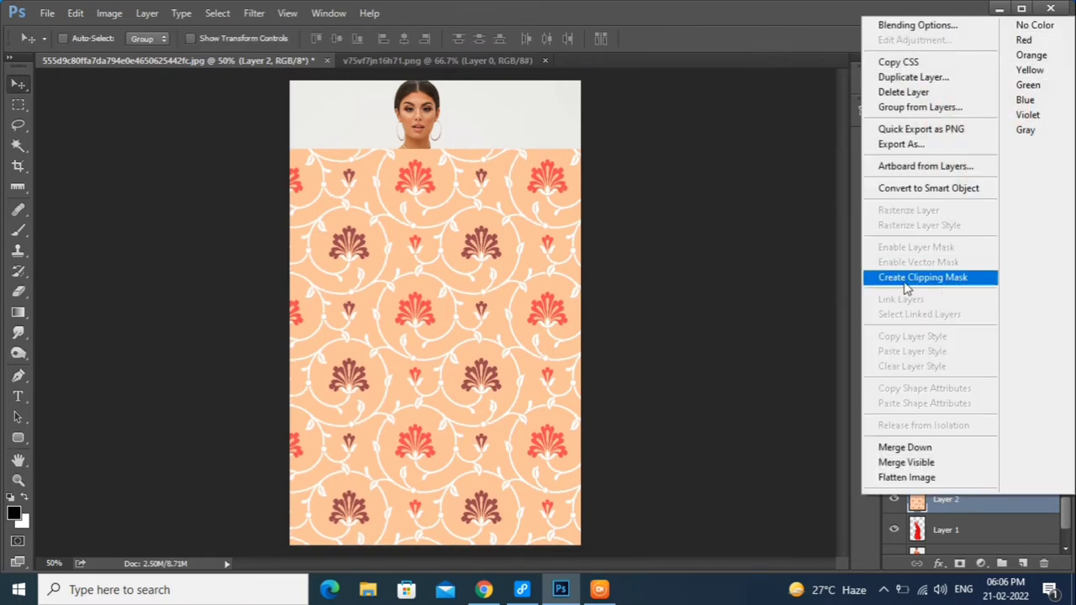
left_click(947, 283)
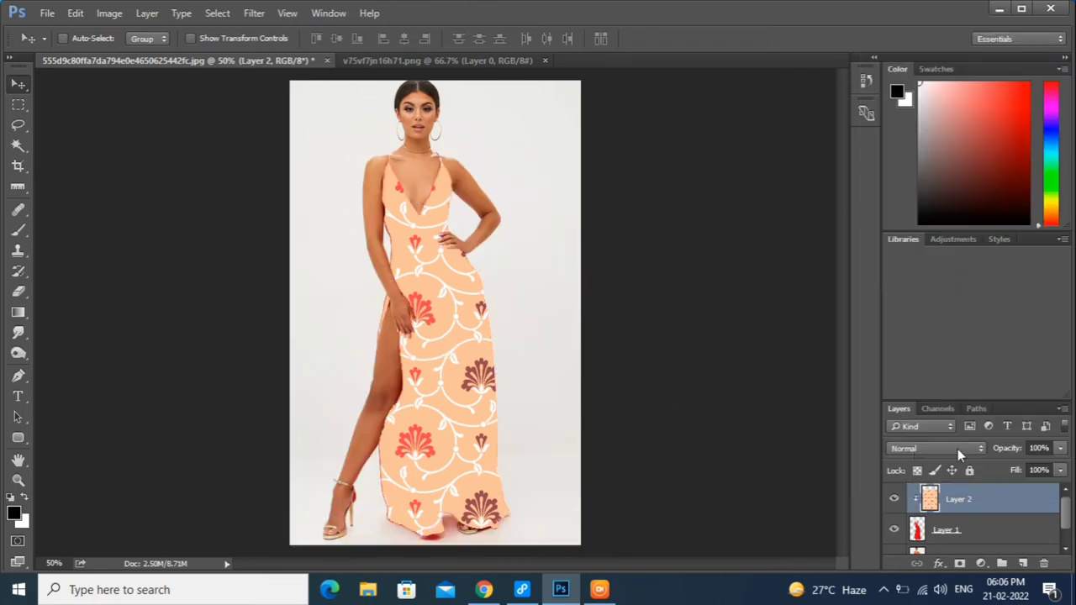
left_click(914, 448)
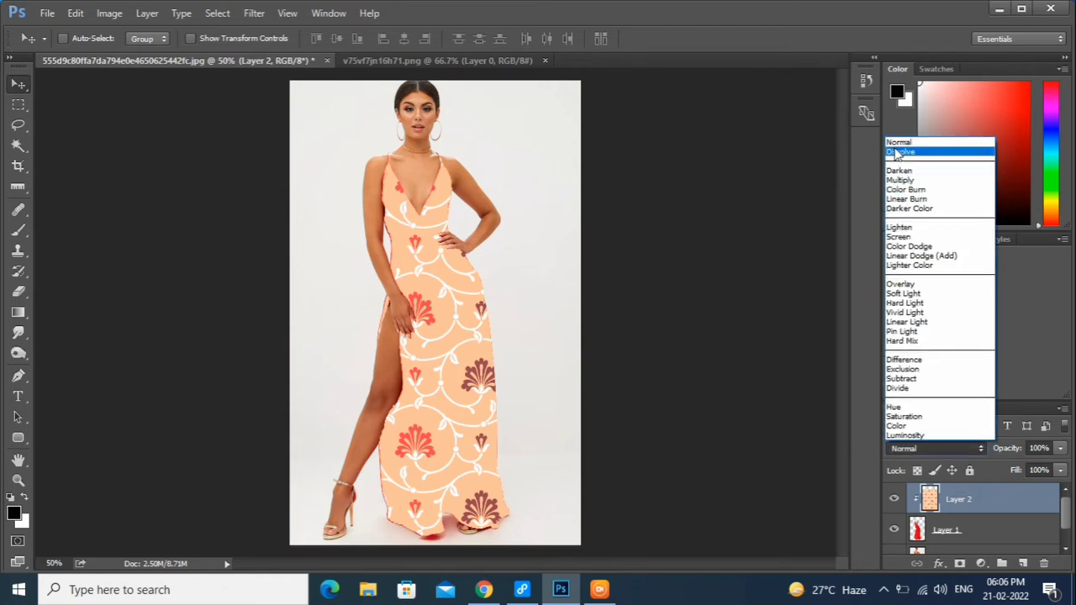
left_click(898, 152)
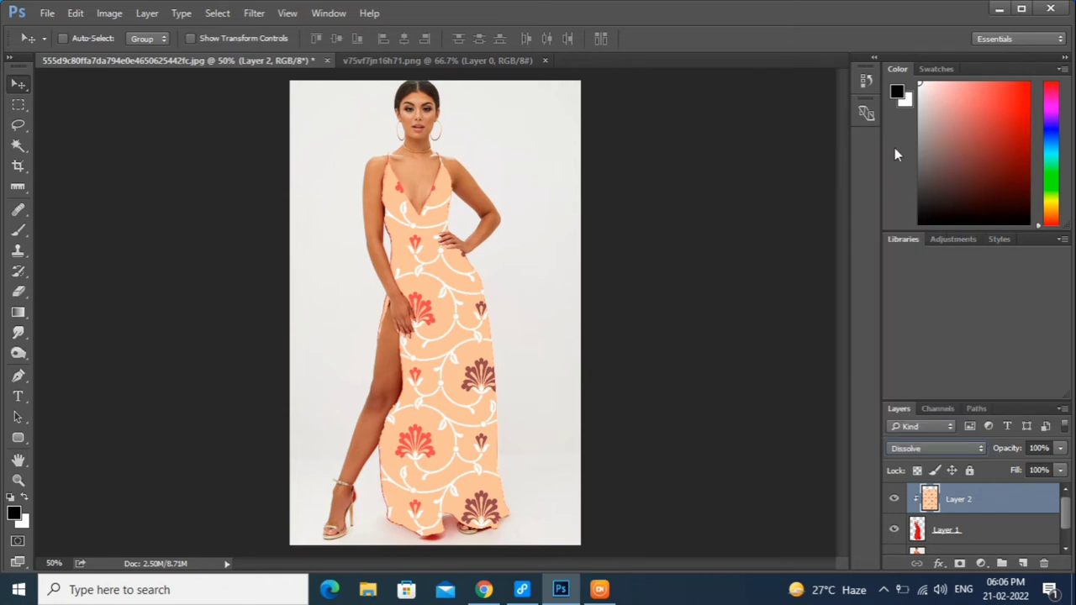
left_click(924, 448)
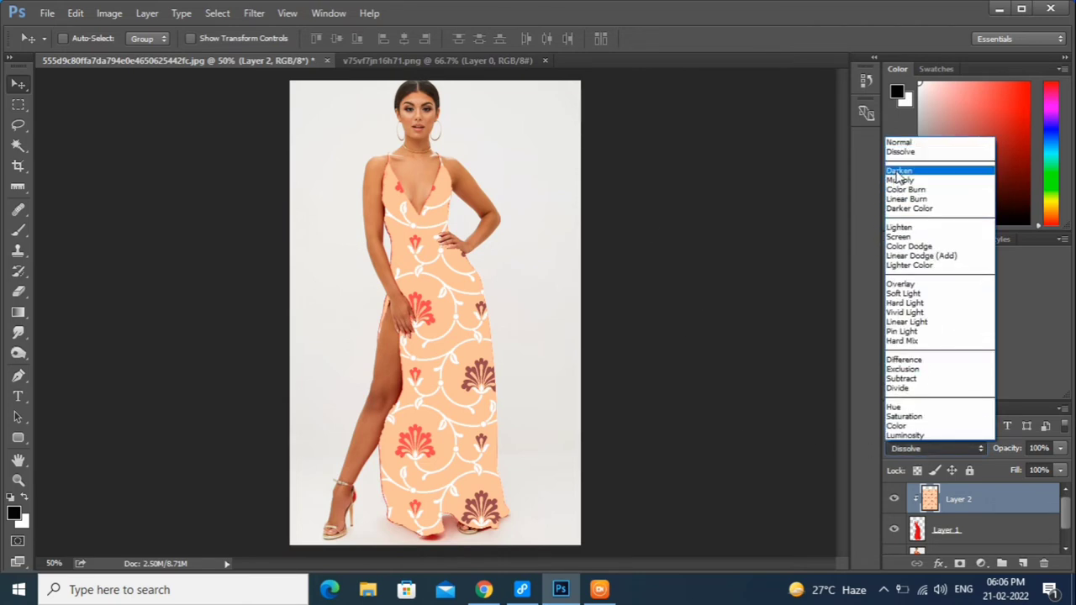
left_click(898, 171)
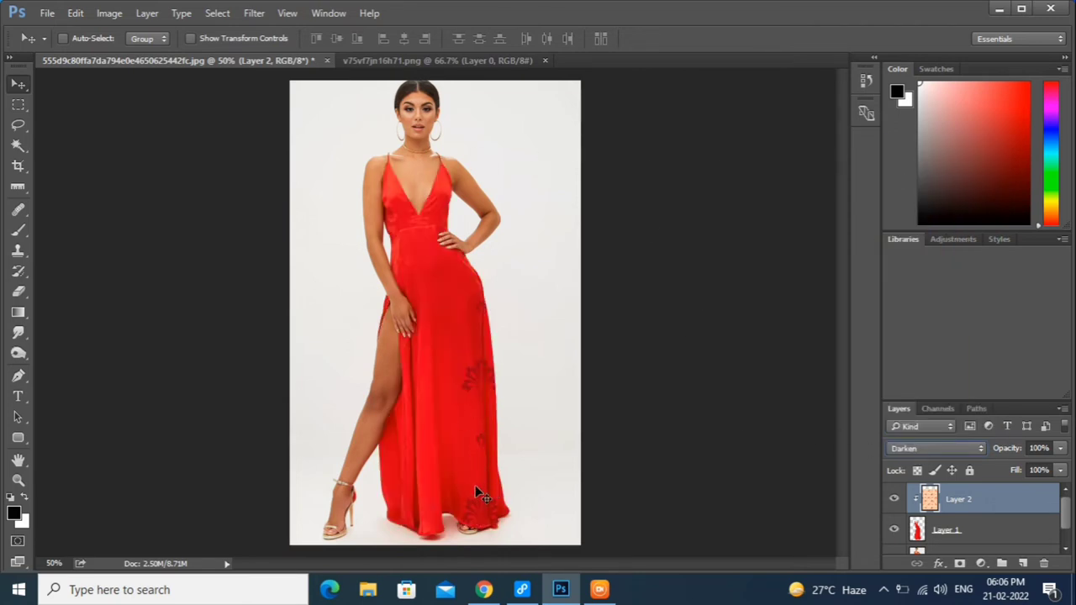
Try Multiply, Color Burn, Linear Burn and Darker Color, settling on Lighten.
left_click(908, 445)
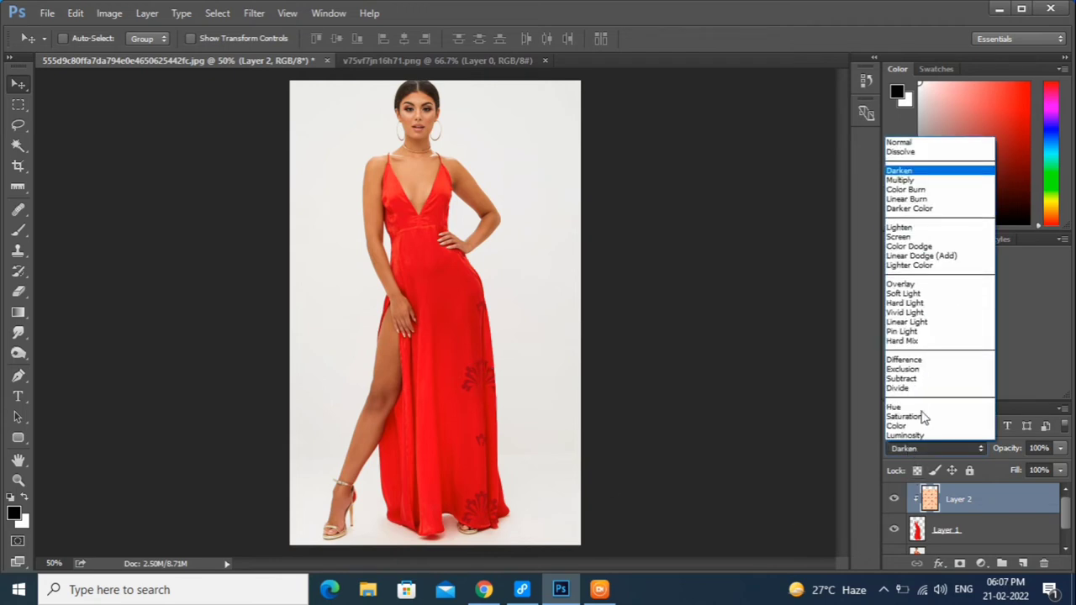
left_click(899, 180)
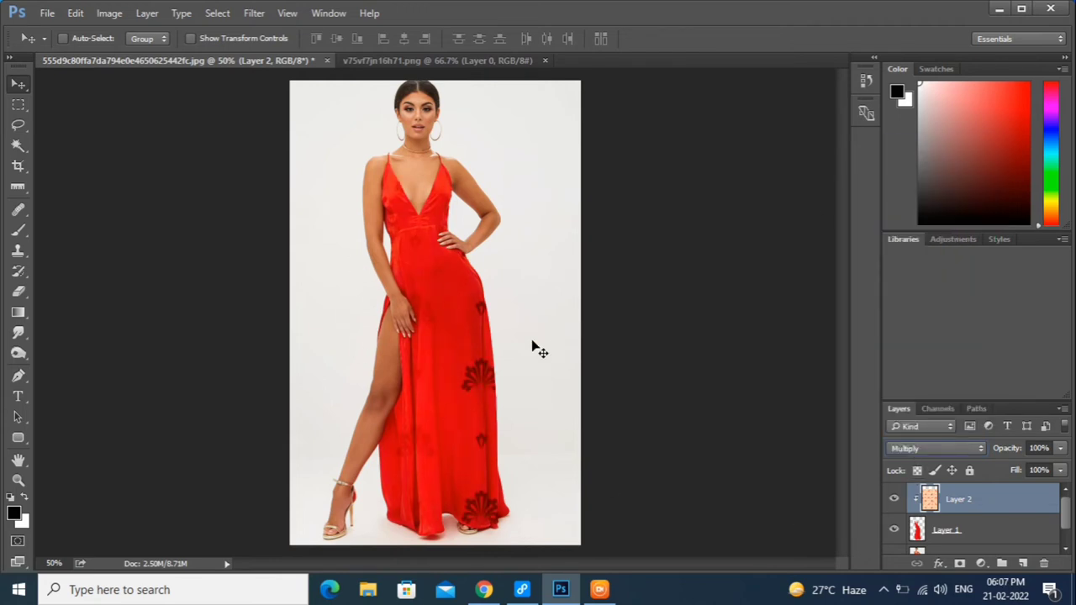
left_click(932, 447)
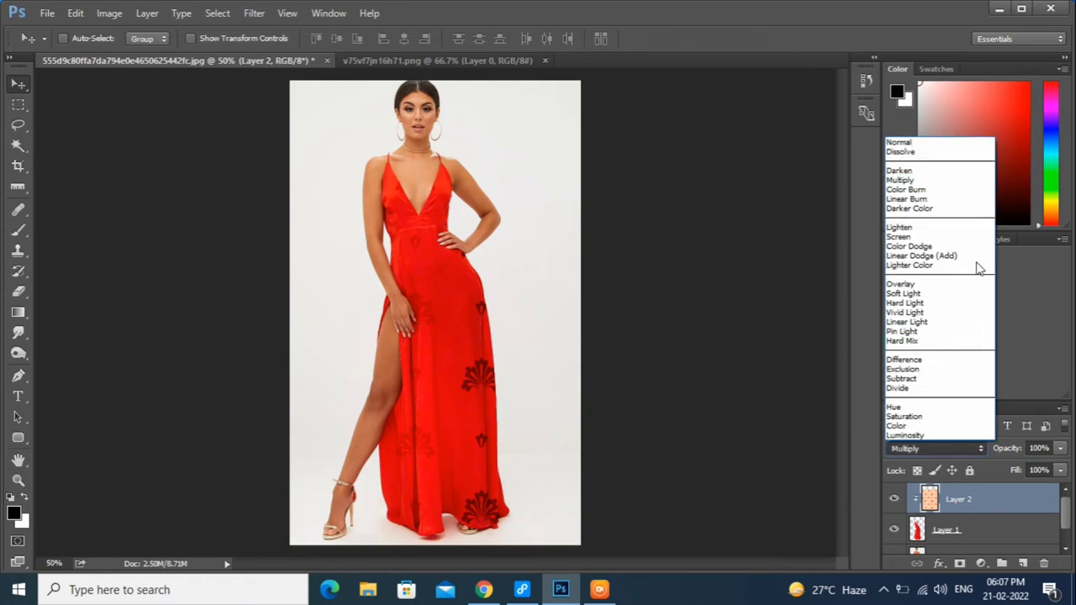
left_click(905, 189)
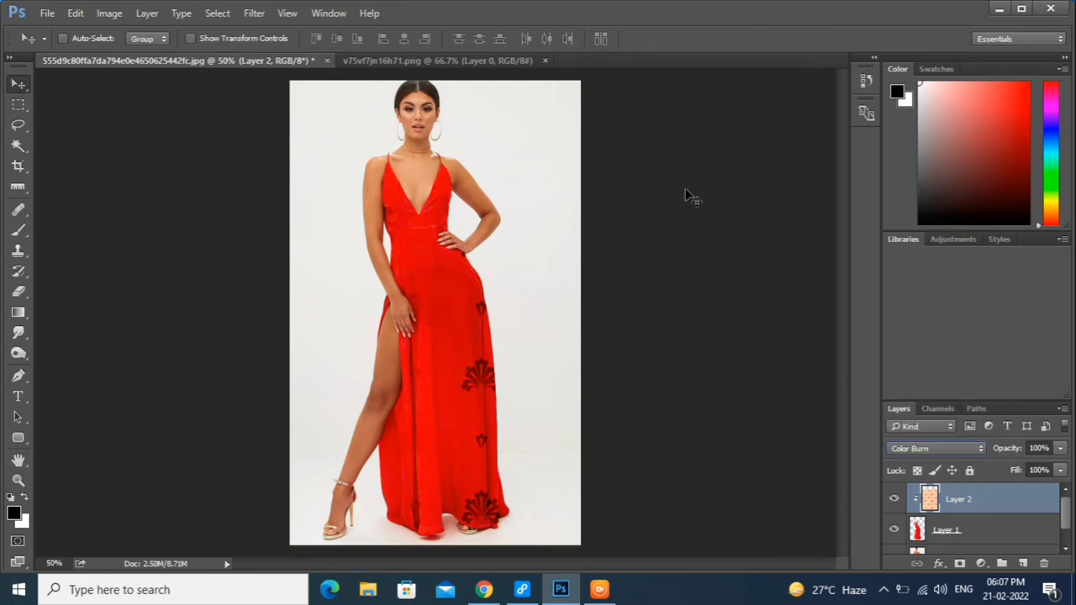
left_click(924, 448)
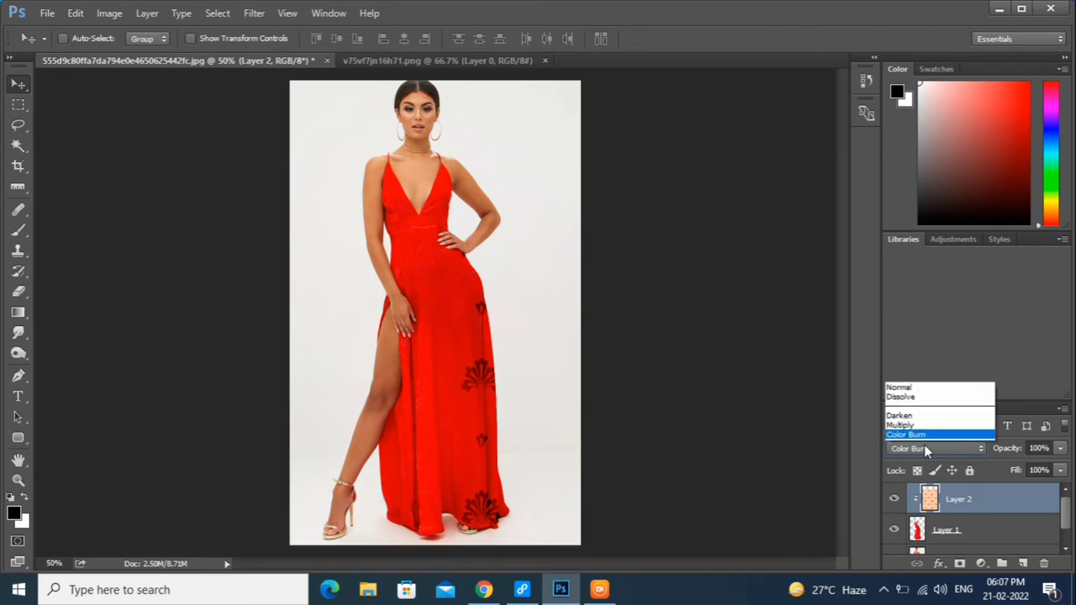
left_click(926, 200)
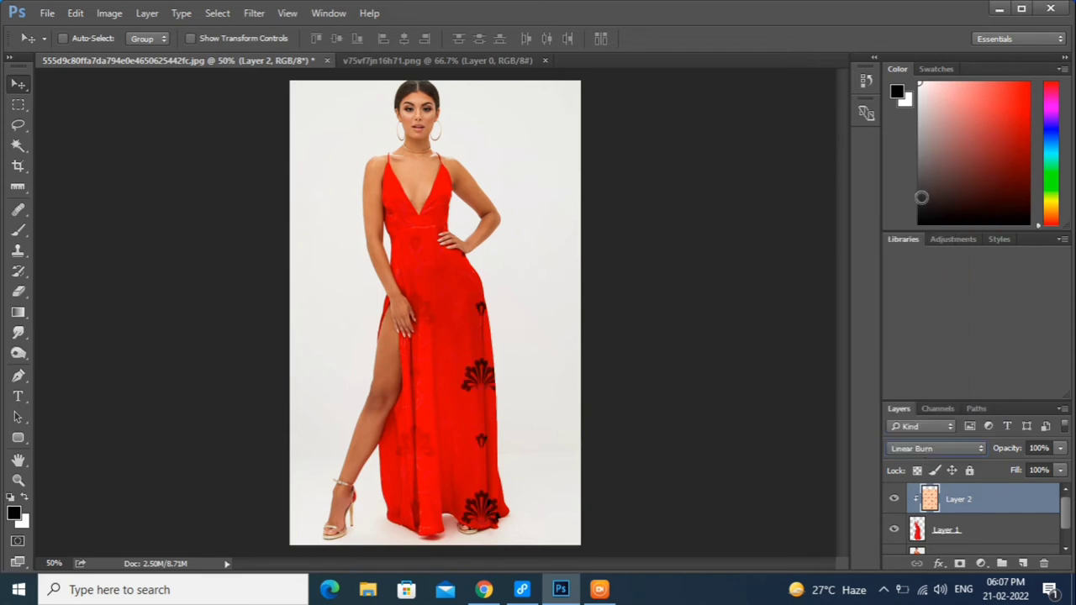
left_click(924, 450)
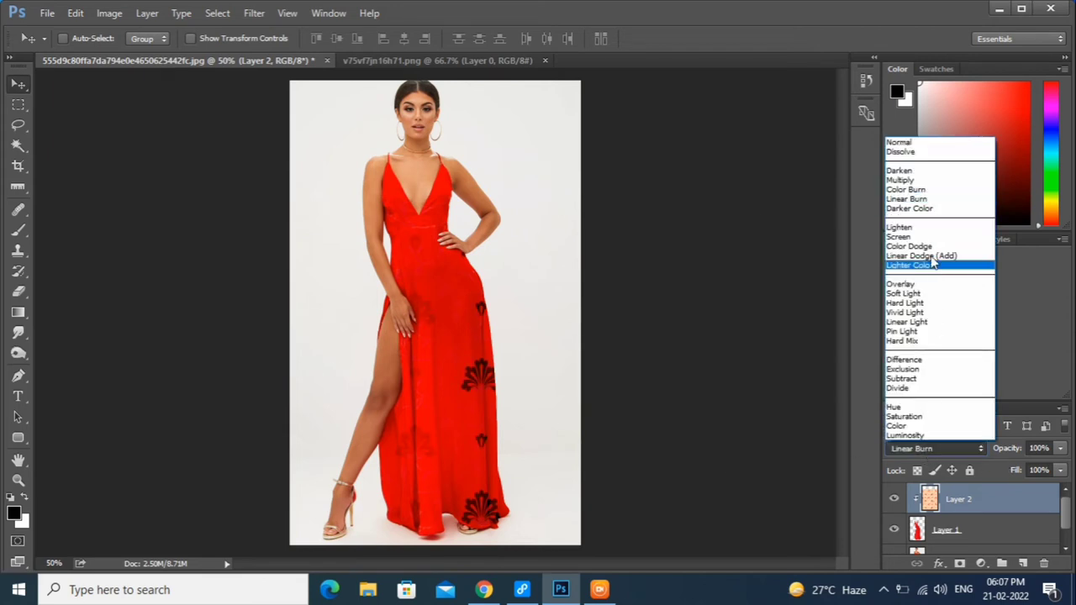
left_click(909, 210)
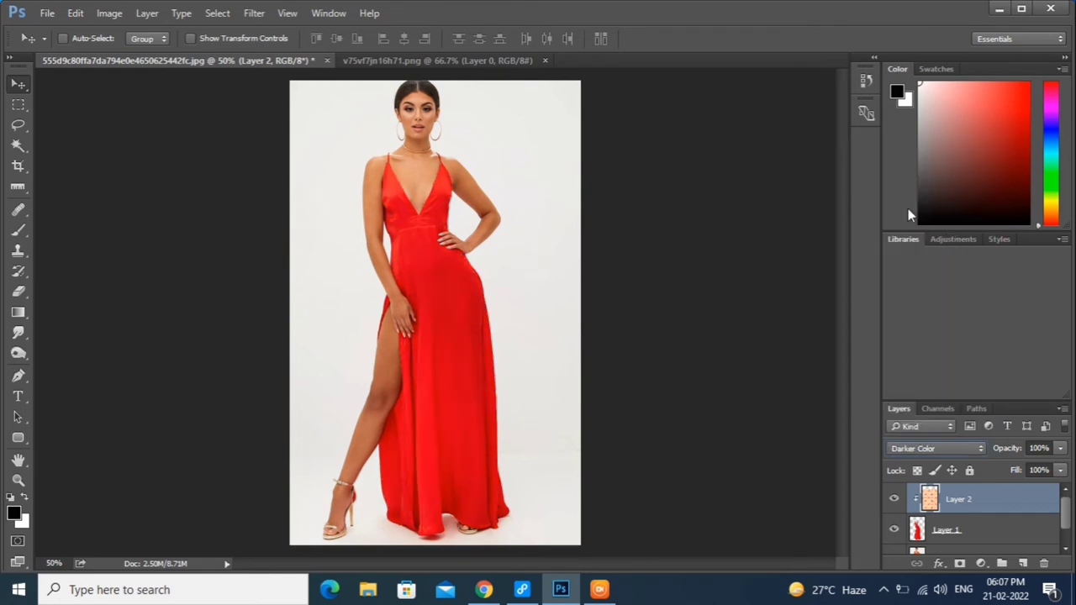
left_click(935, 447)
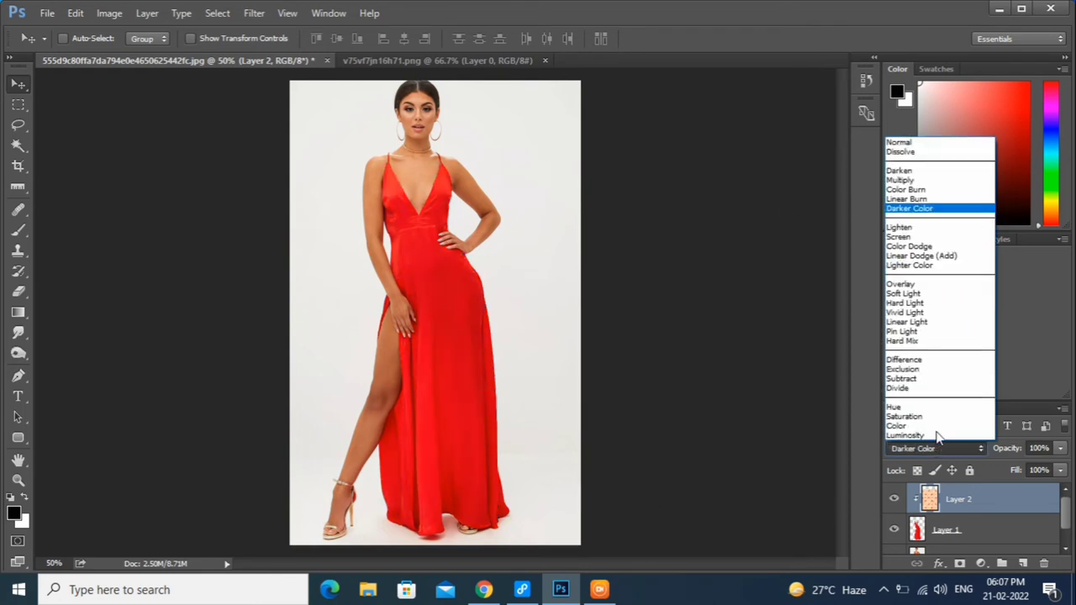
left_click(900, 227)
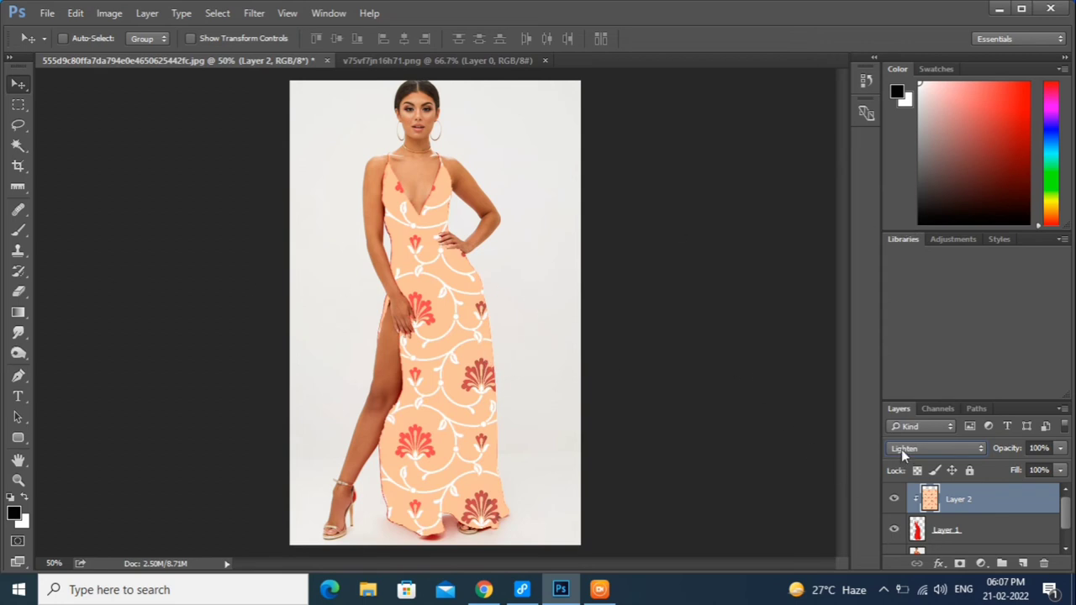
Try Screen, Color Dodge and Linear Dodge (Add) blend modes on the pattern layer.
left_click(901, 448)
left_click(901, 235)
left_click(912, 451)
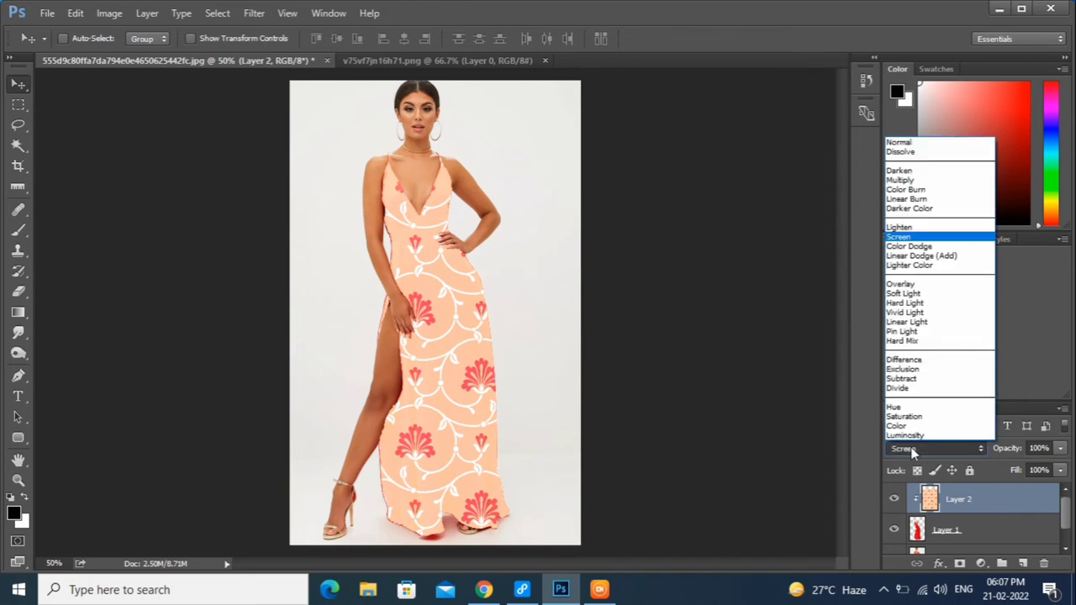
left_click(921, 247)
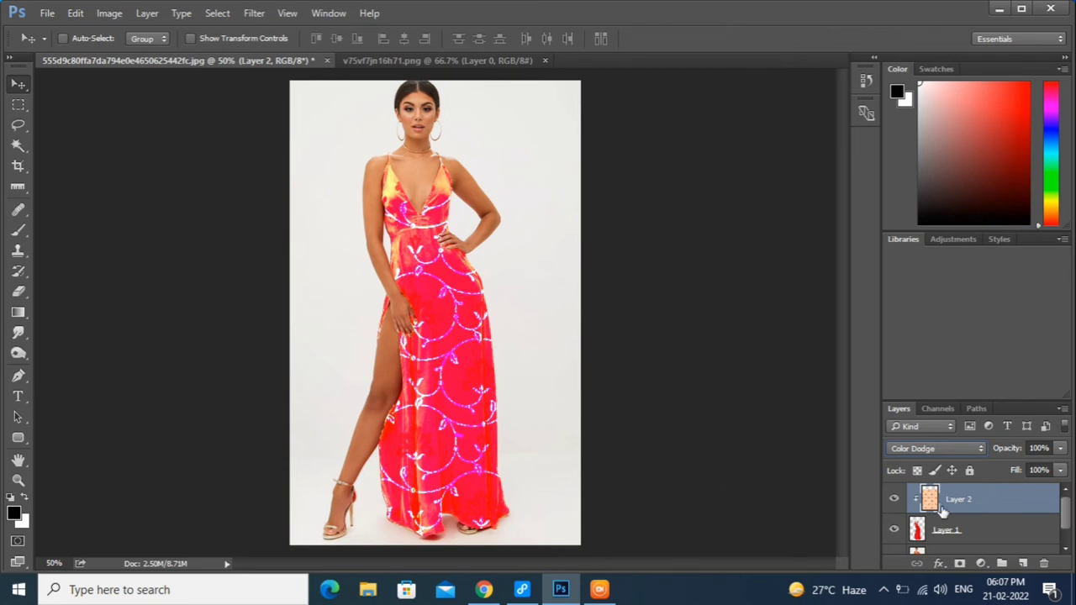
left_click(935, 447)
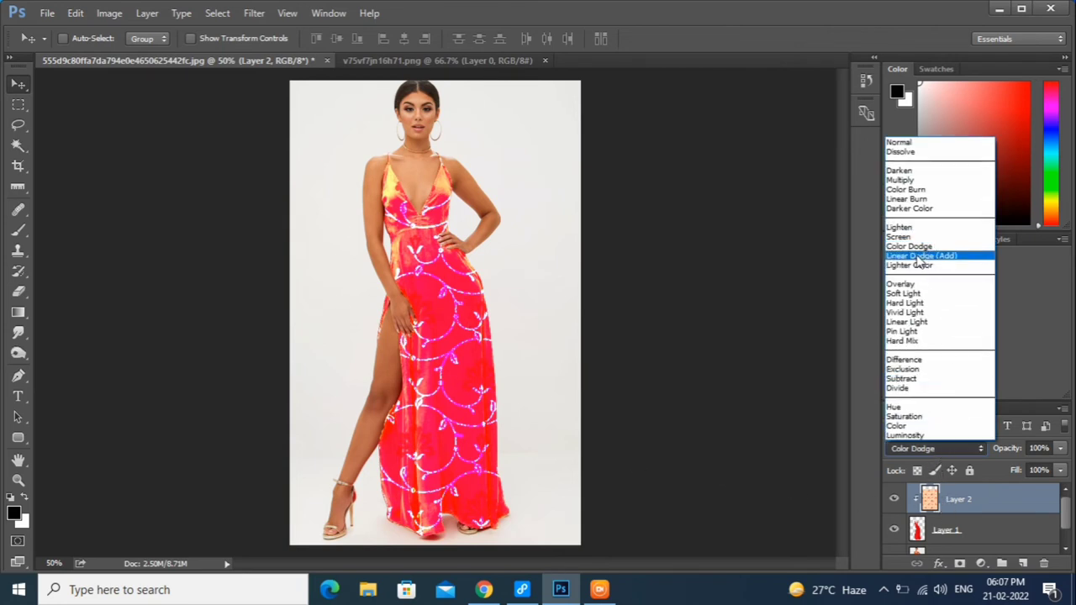
left_click(919, 257)
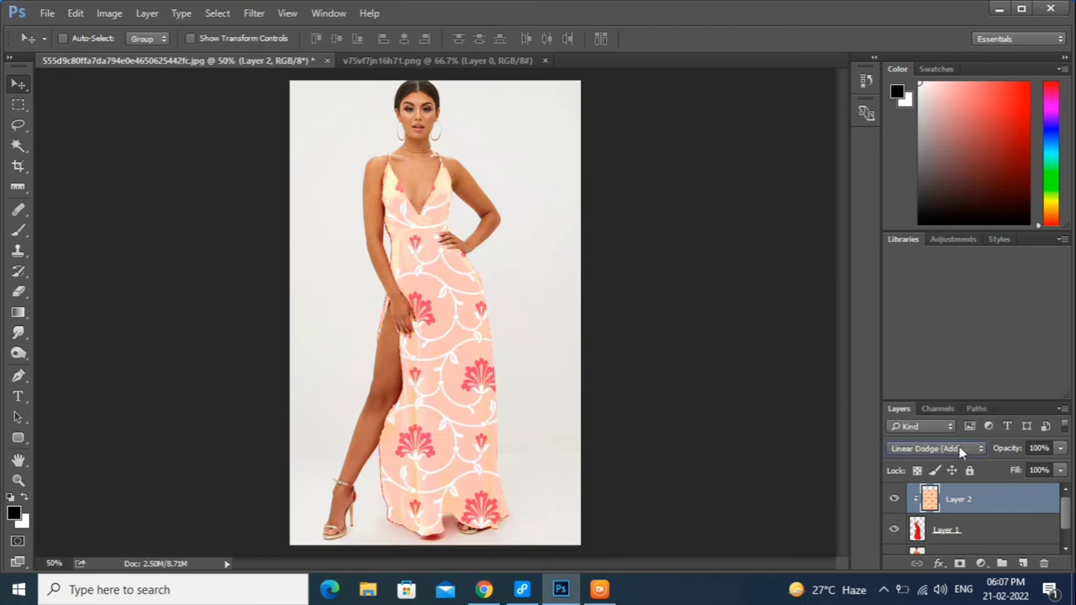
Set the pattern layer to Lighter Color, then reopen and dismiss the blend mode list.
left_click(924, 448)
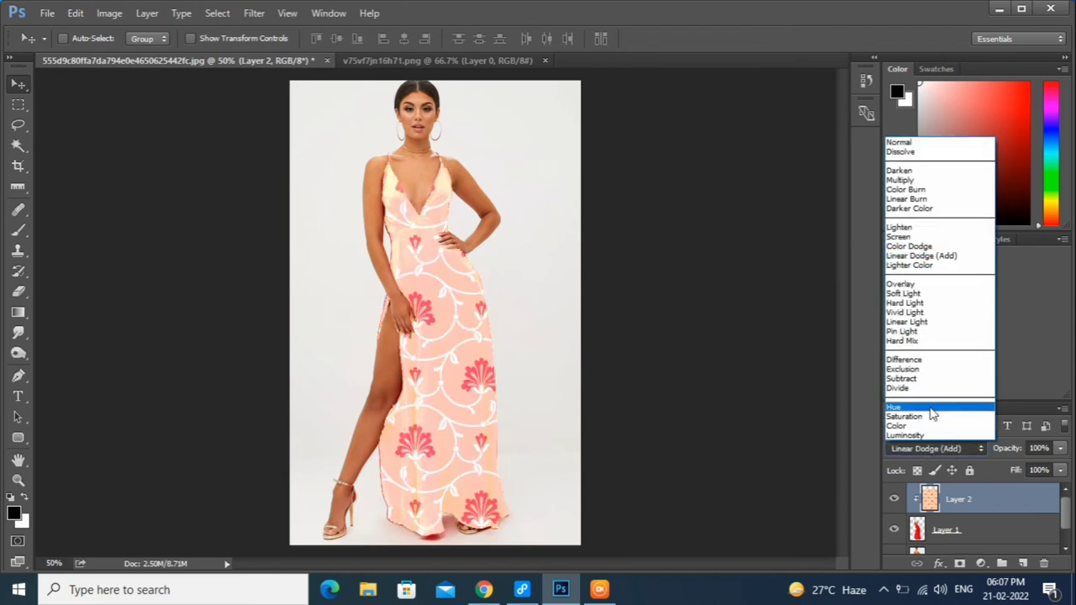
left_click(920, 264)
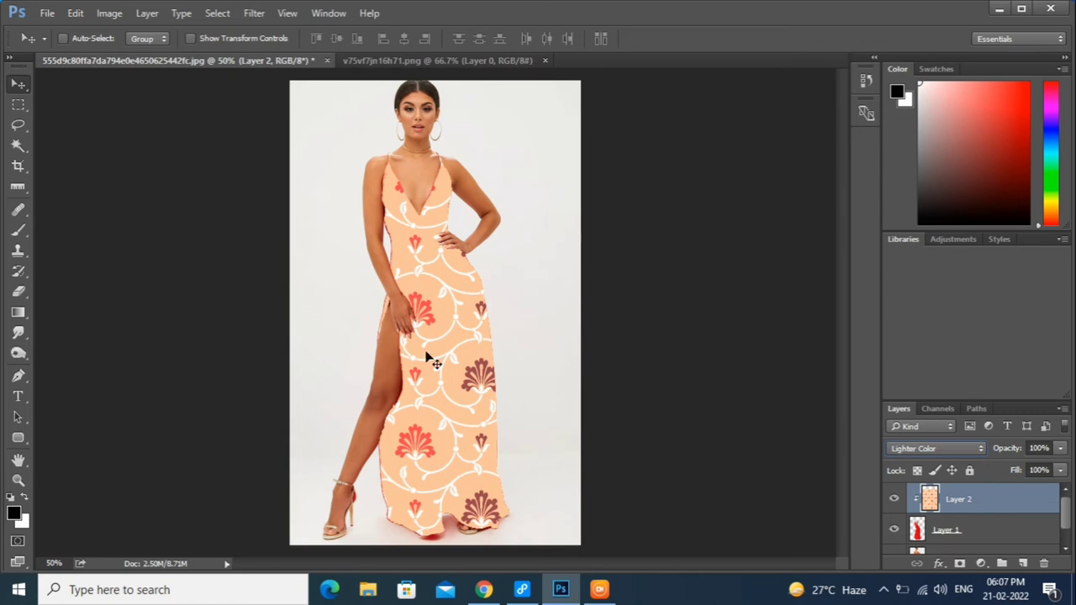
left_click(921, 450)
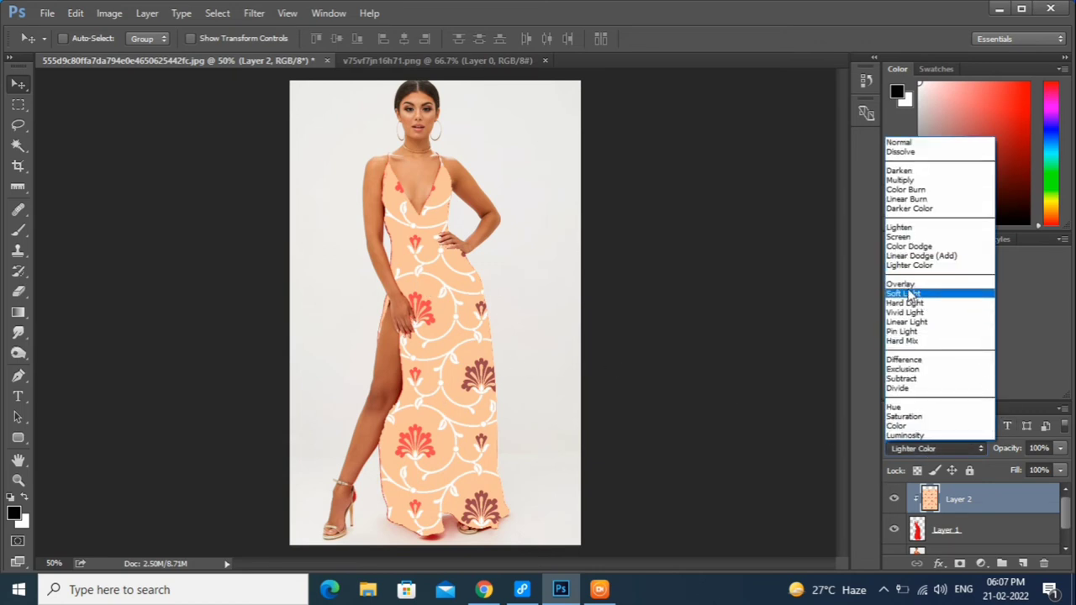
key("Escape")
Cycle the pattern layer through Overlay, Soft Light, Hard Light and Vivid Light blends.
key("Down")
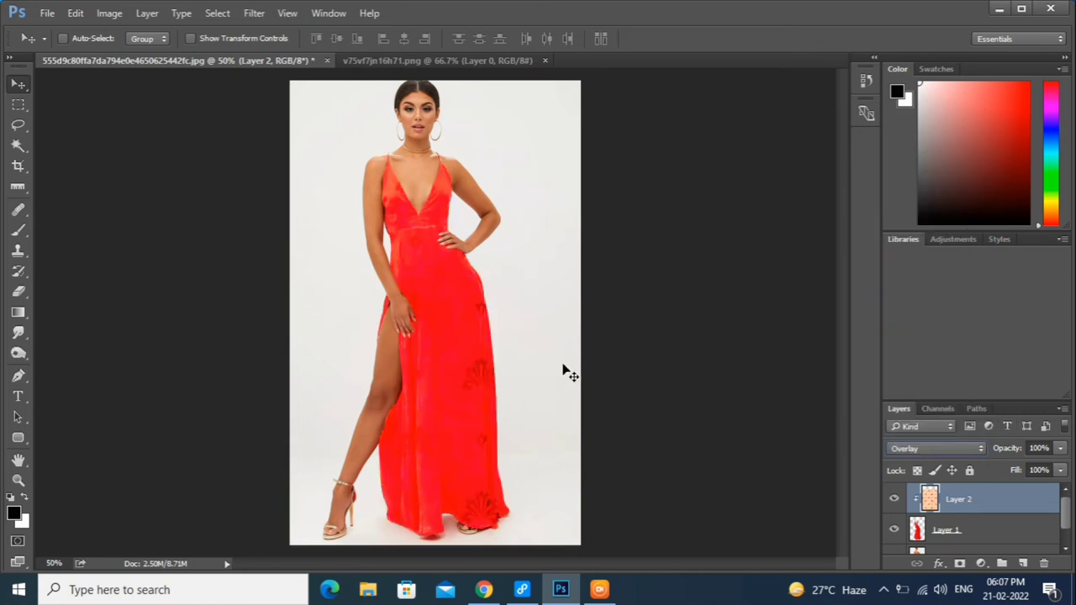
left_click(914, 447)
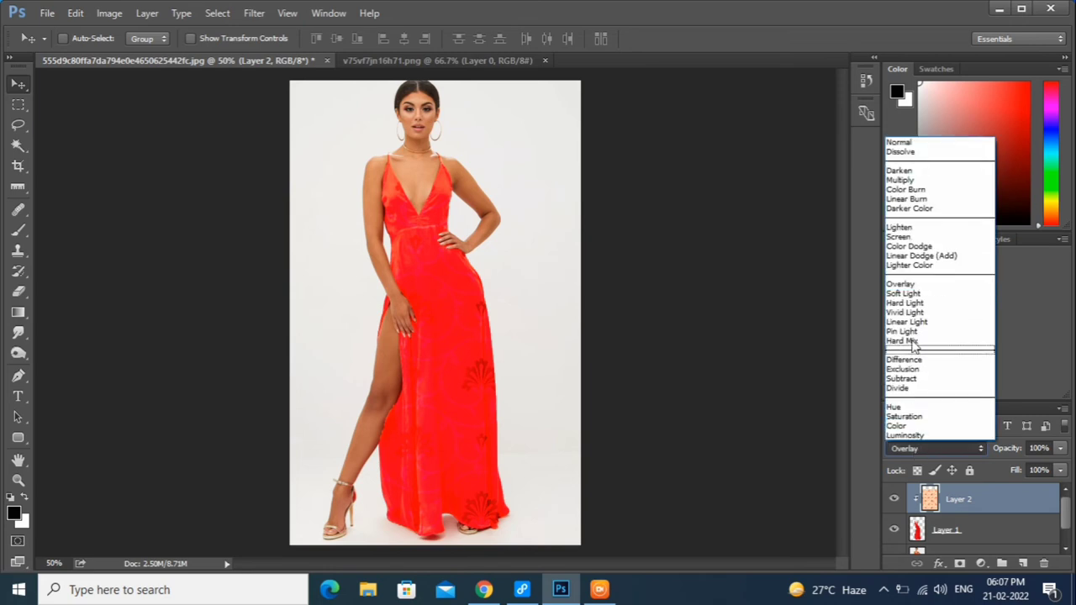
left_click(903, 293)
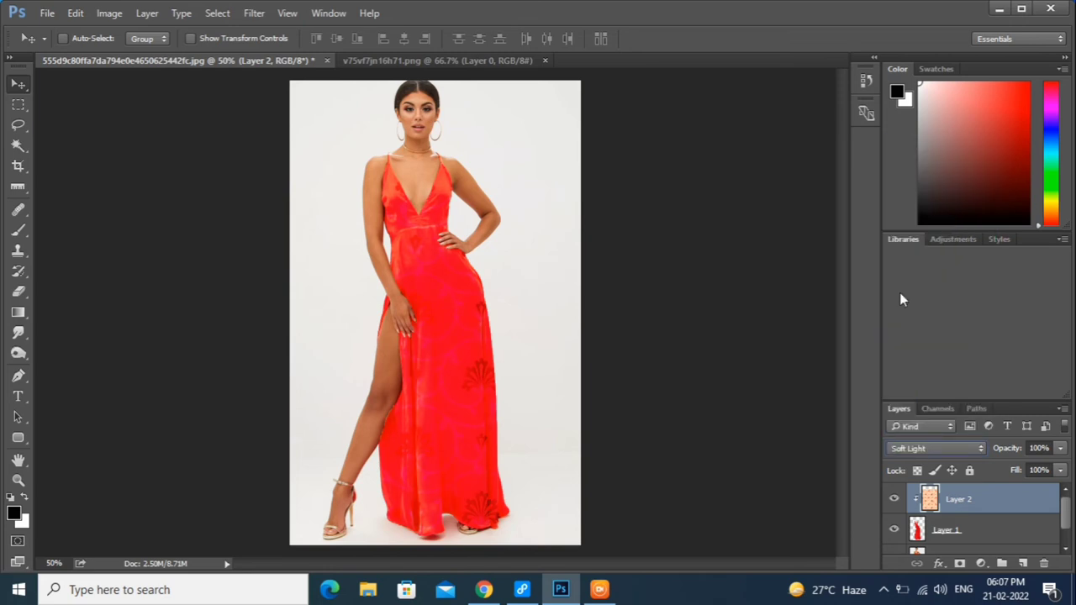
left_click(920, 449)
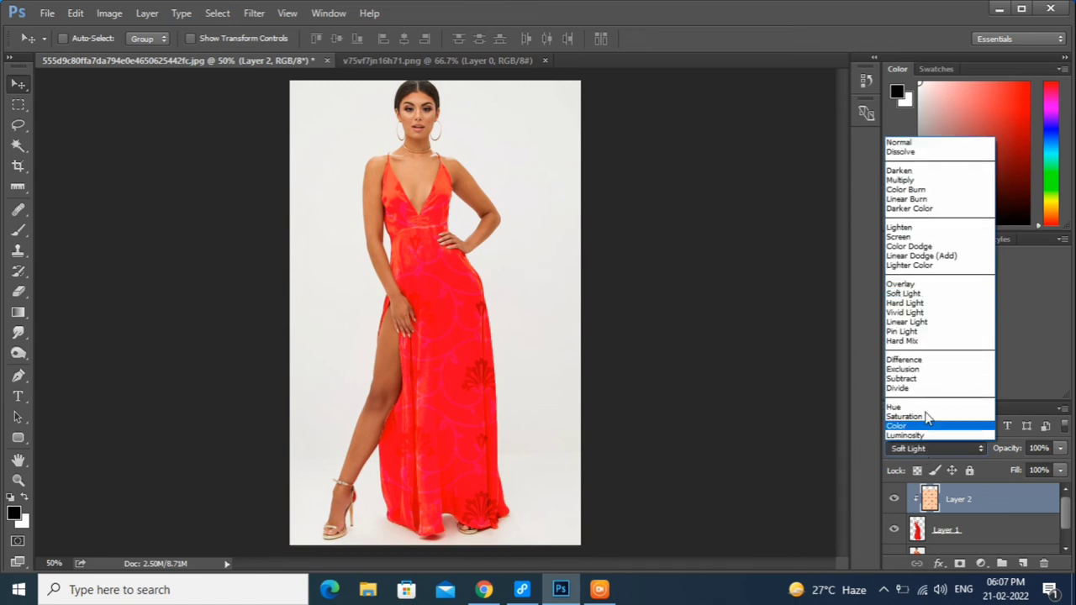
left_click(896, 303)
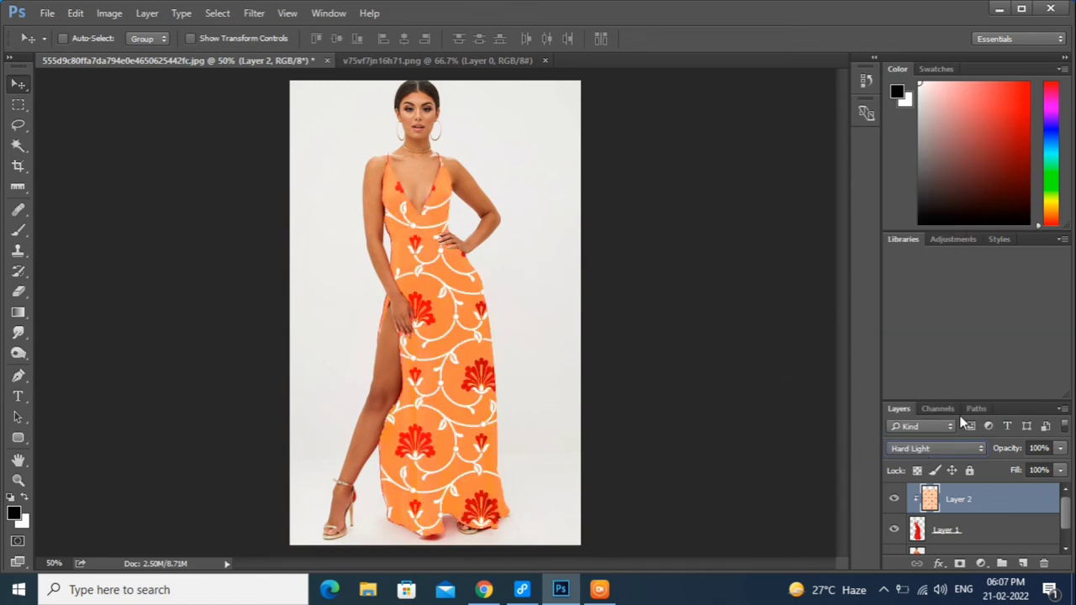
left_click(937, 449)
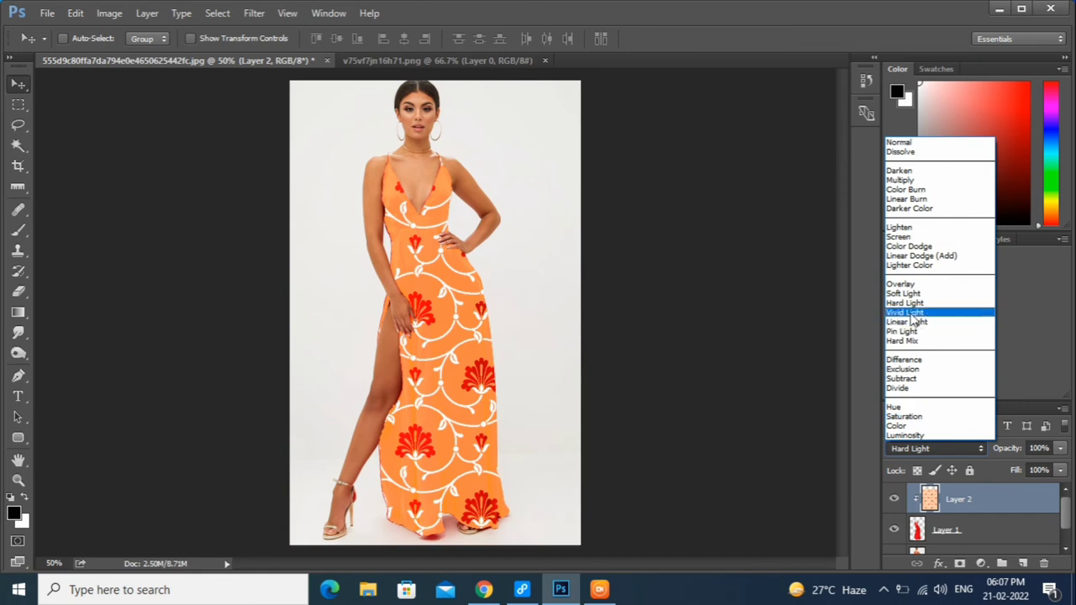
left_click(908, 313)
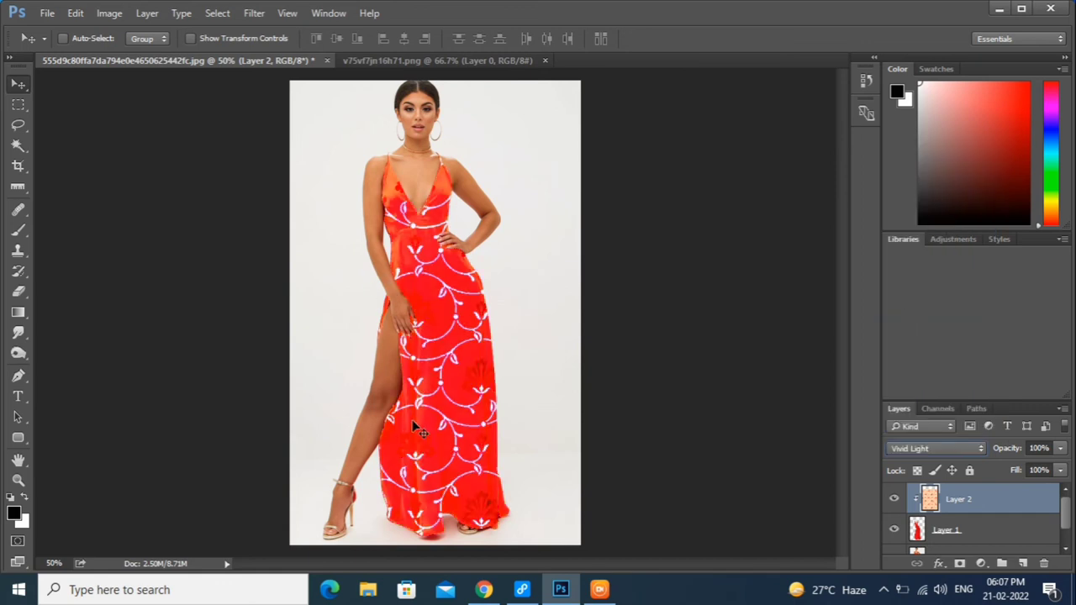
Try Linear Light and Pin Light, finishing the pattern layer on Hard Mix.
left_click(919, 447)
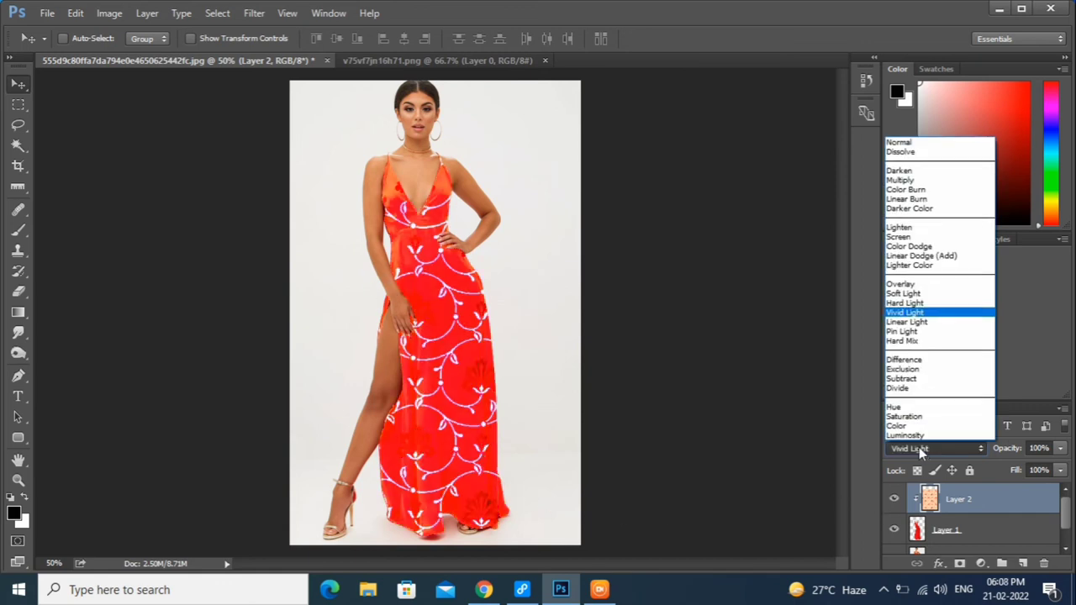
left_click(908, 322)
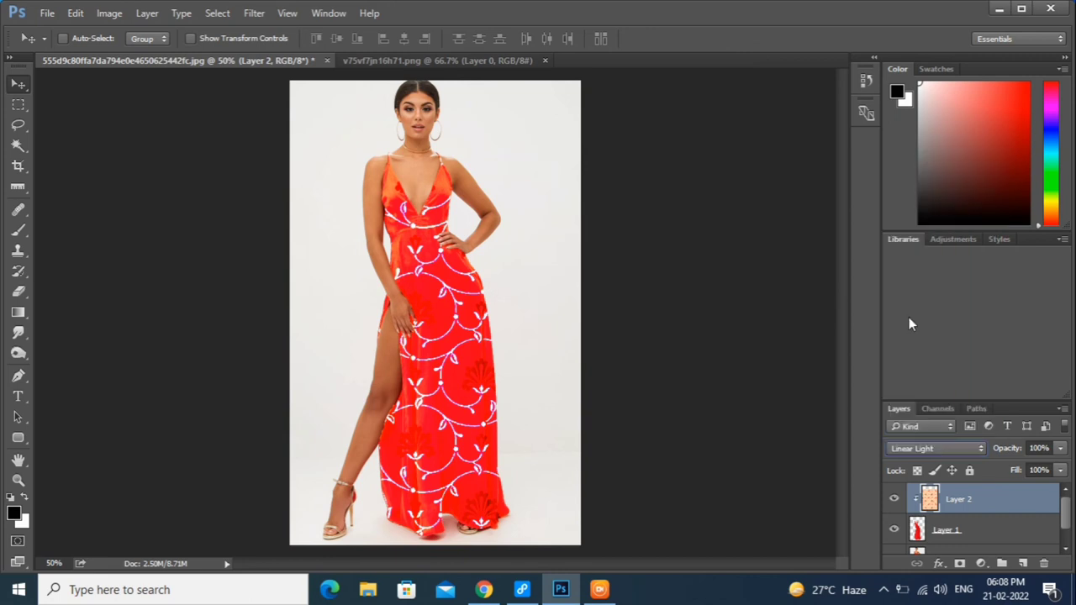
left_click(926, 452)
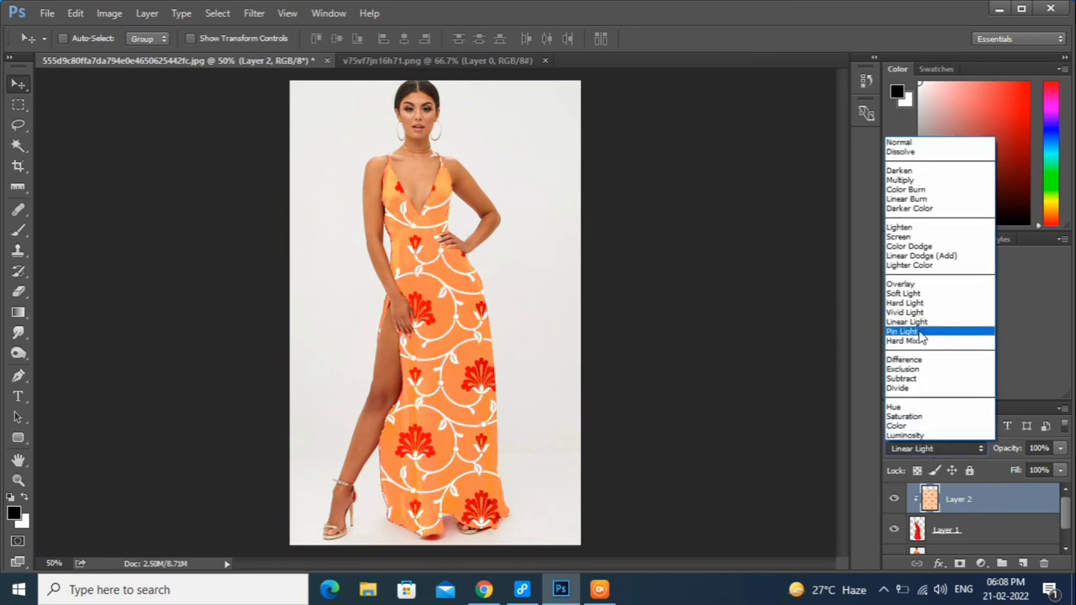
left_click(920, 332)
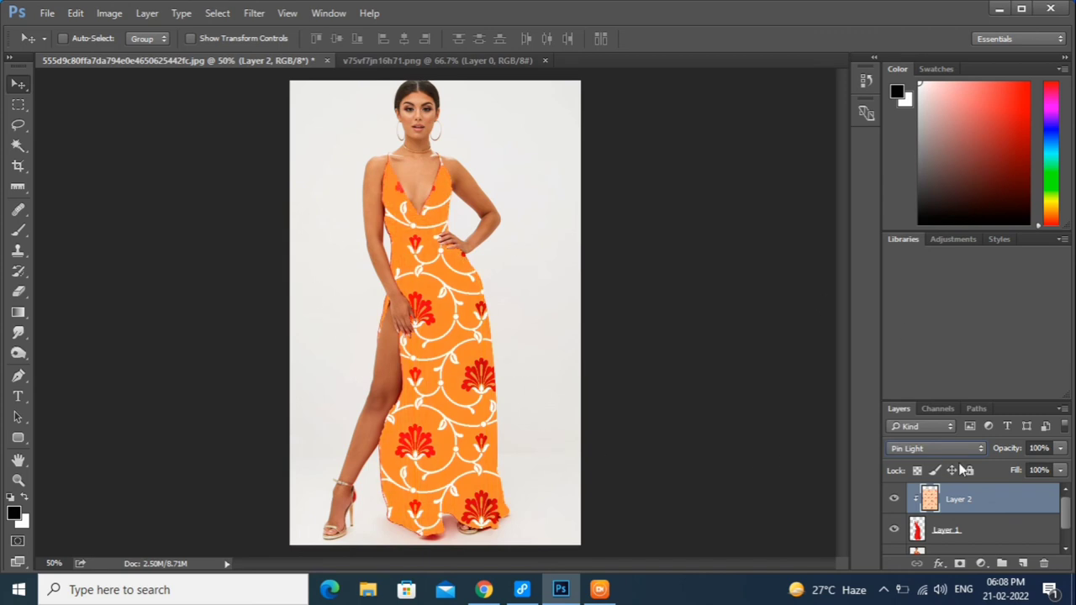
left_click(923, 449)
left_click(908, 343)
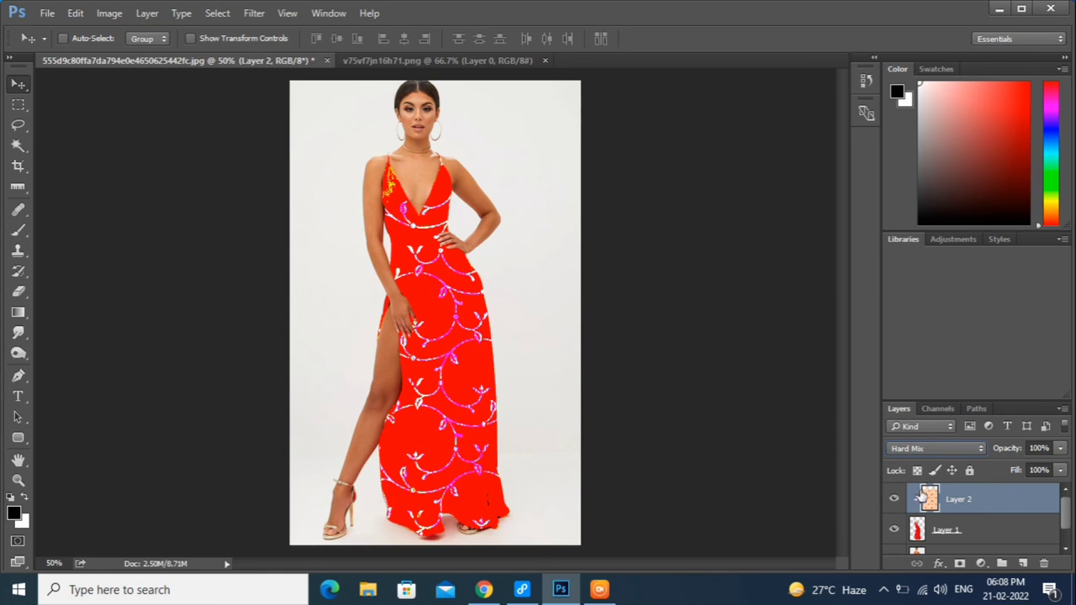
left_click(921, 450)
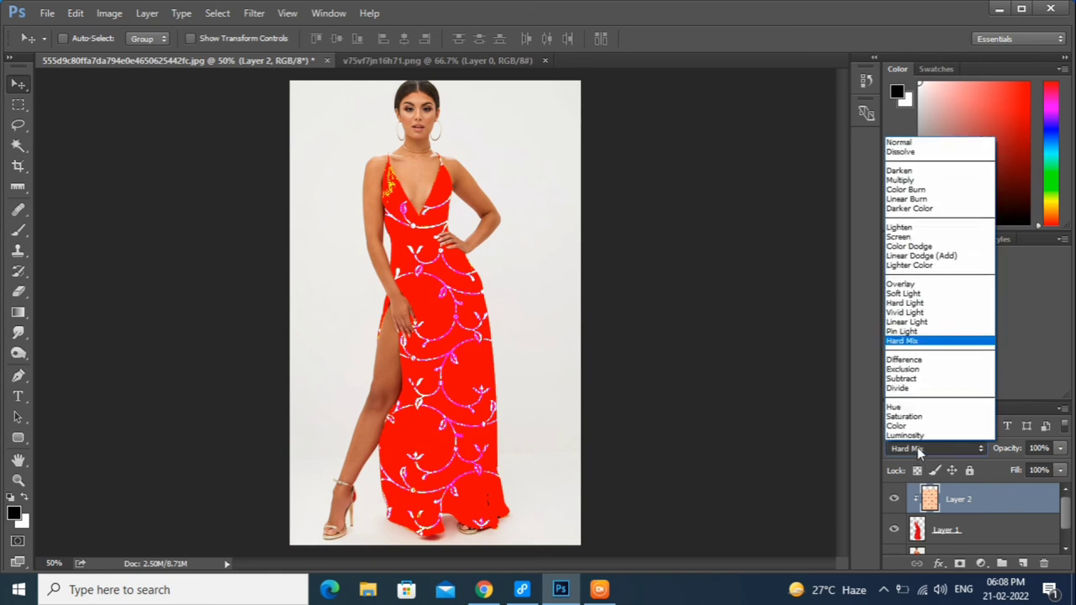
Try Difference, Exclusion, Subtract, Divide and Hue blends on the pattern layer.
left_click(915, 362)
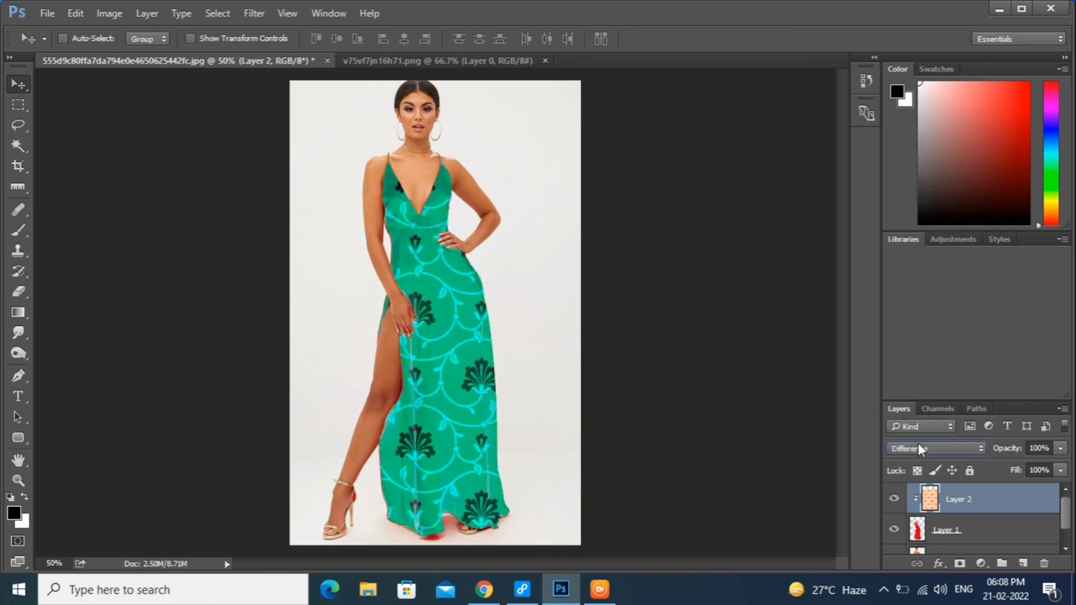
left_click(918, 448)
left_click(900, 376)
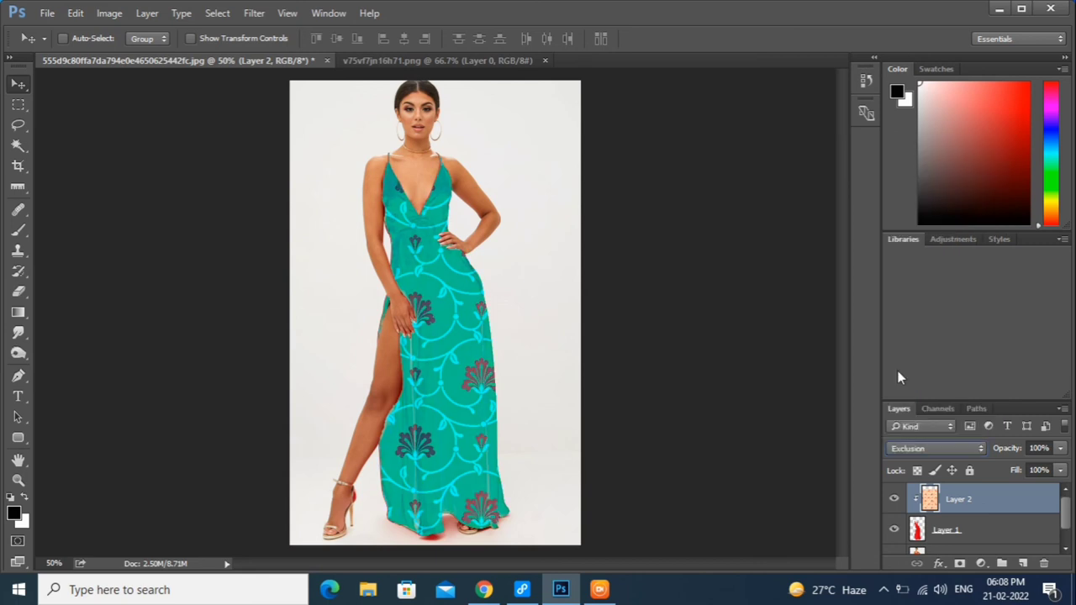
left_click(915, 448)
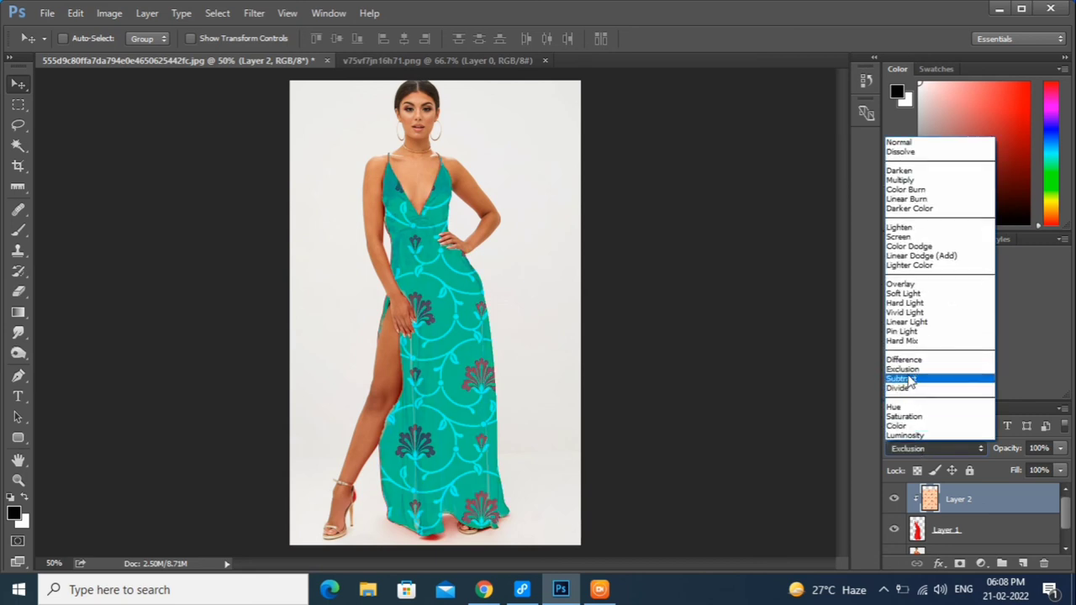
left_click(910, 380)
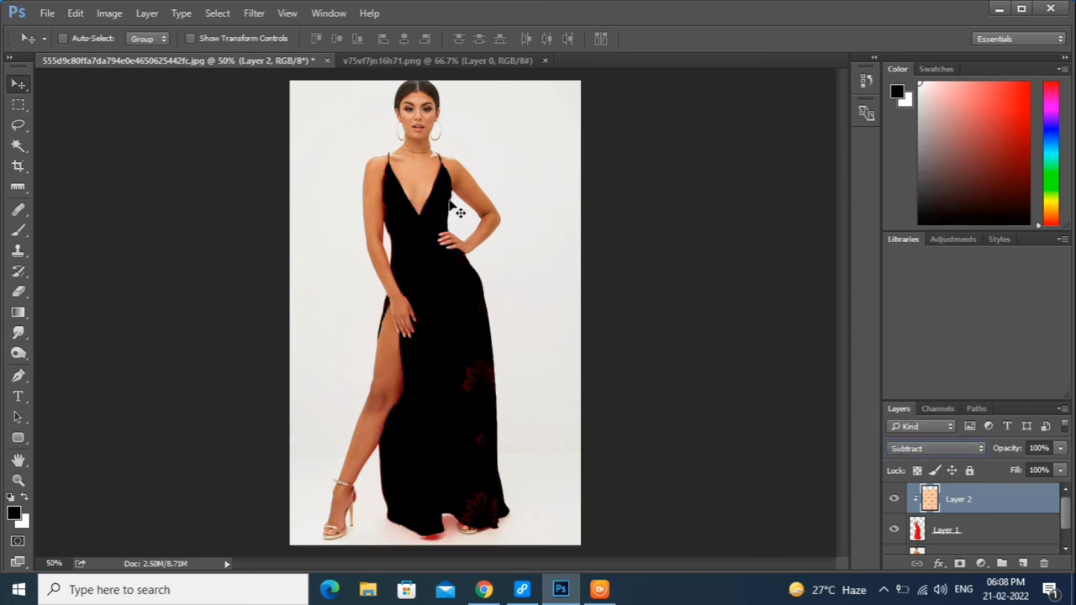
left_click(907, 448)
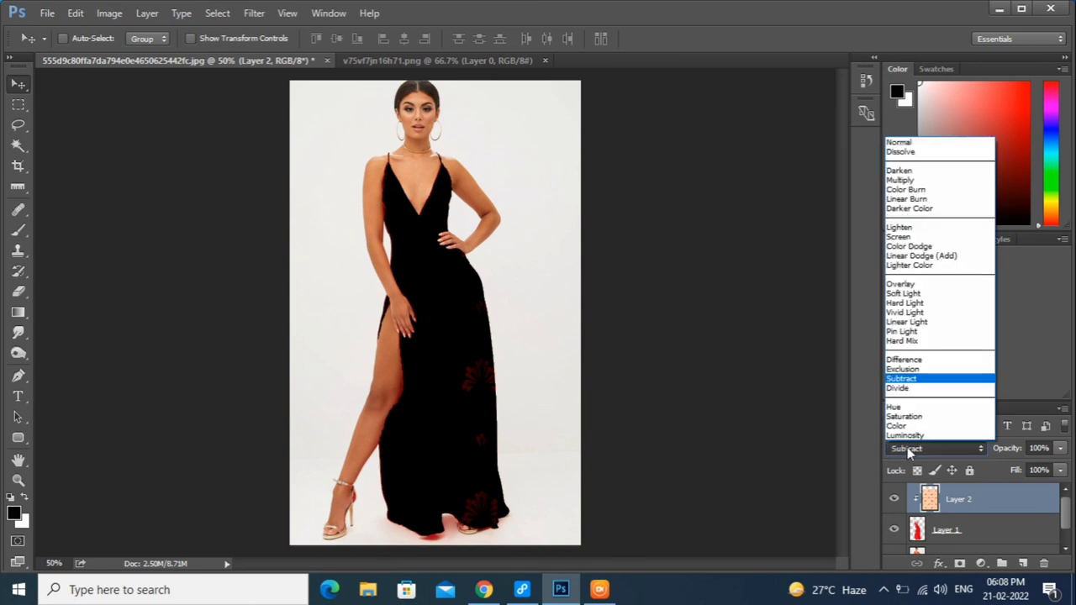
left_click(910, 392)
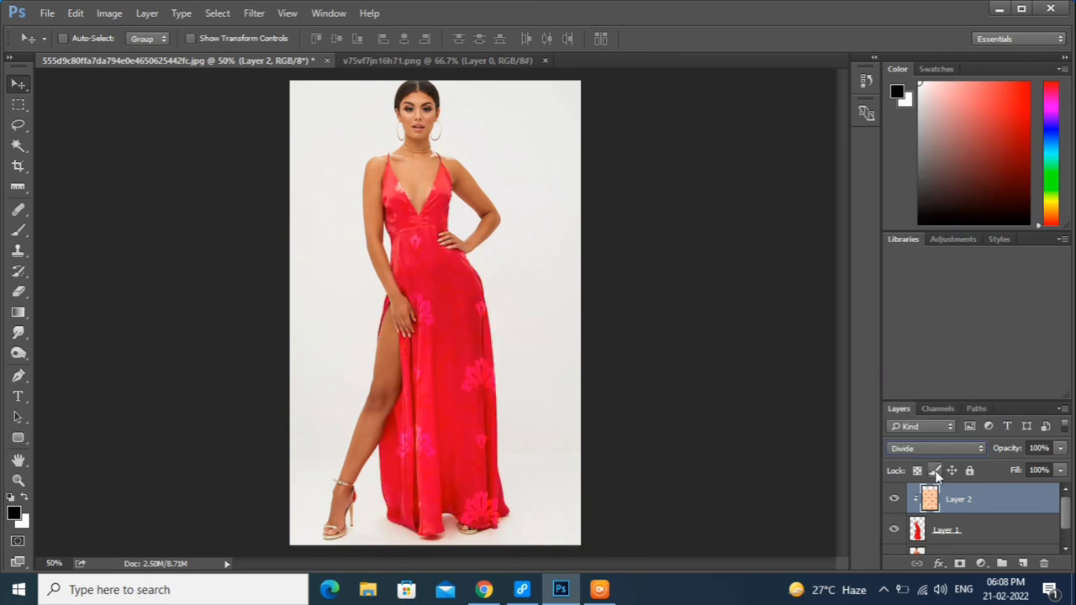
left_click(922, 448)
left_click(910, 408)
Try Saturation, Color and Luminosity, then set the pattern layer to Color Dodge.
left_click(915, 448)
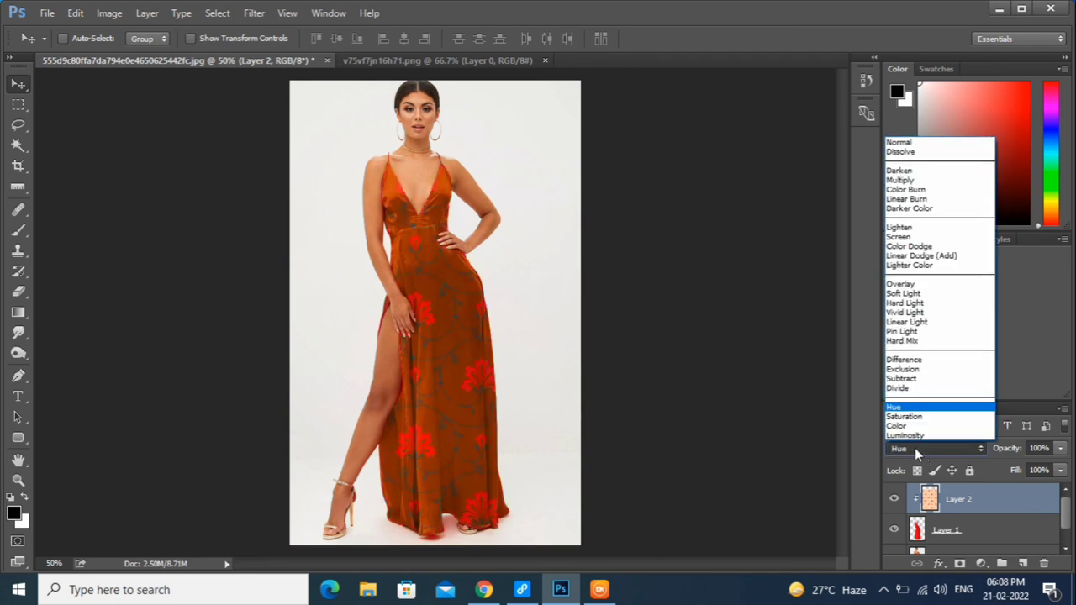
left_click(900, 410)
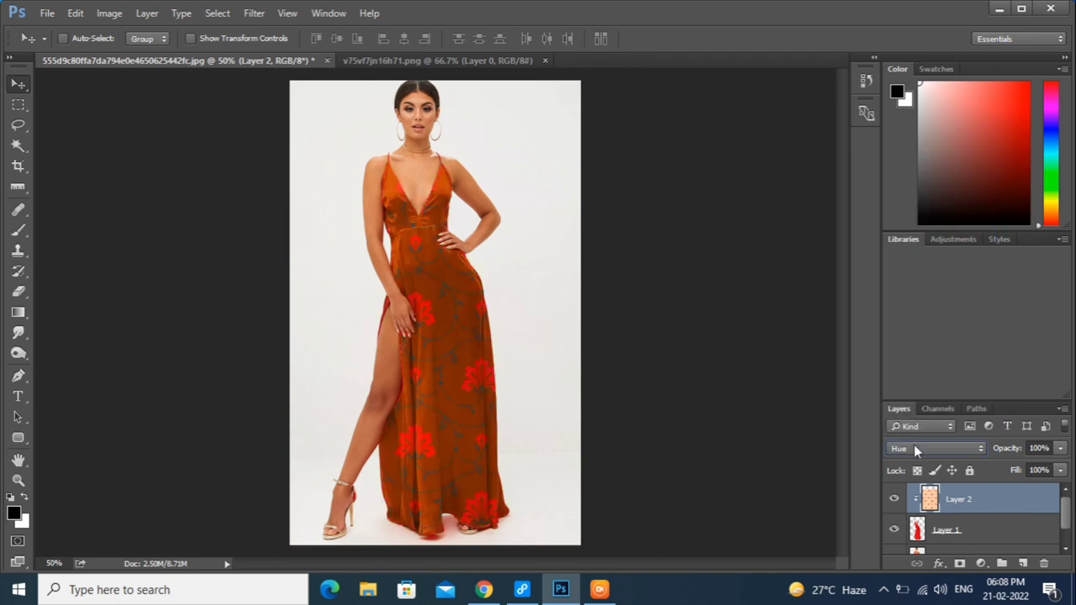
left_click(914, 445)
left_click(913, 416)
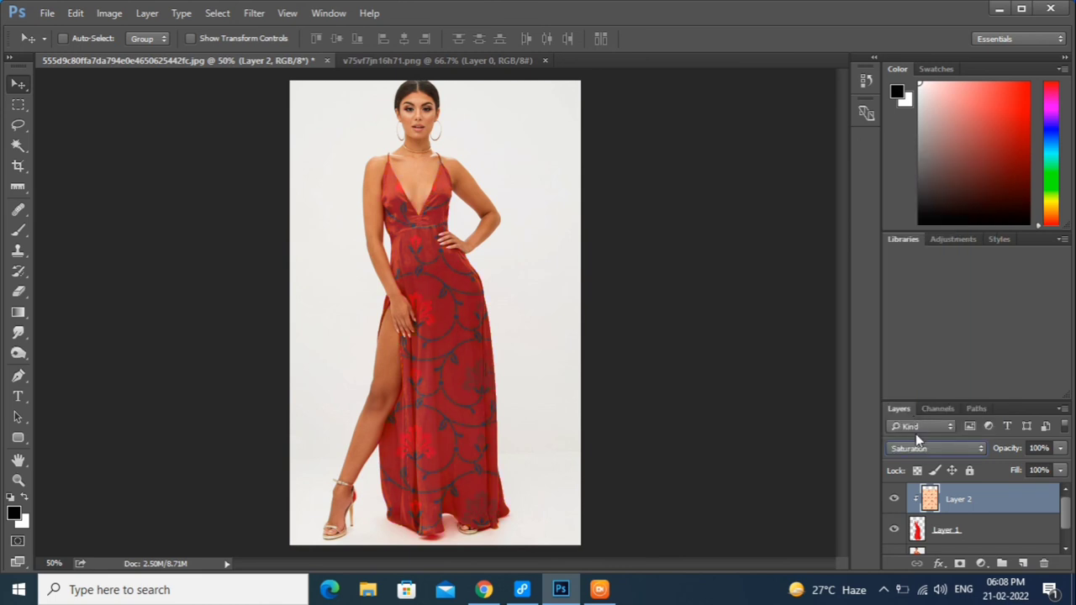
left_click(917, 447)
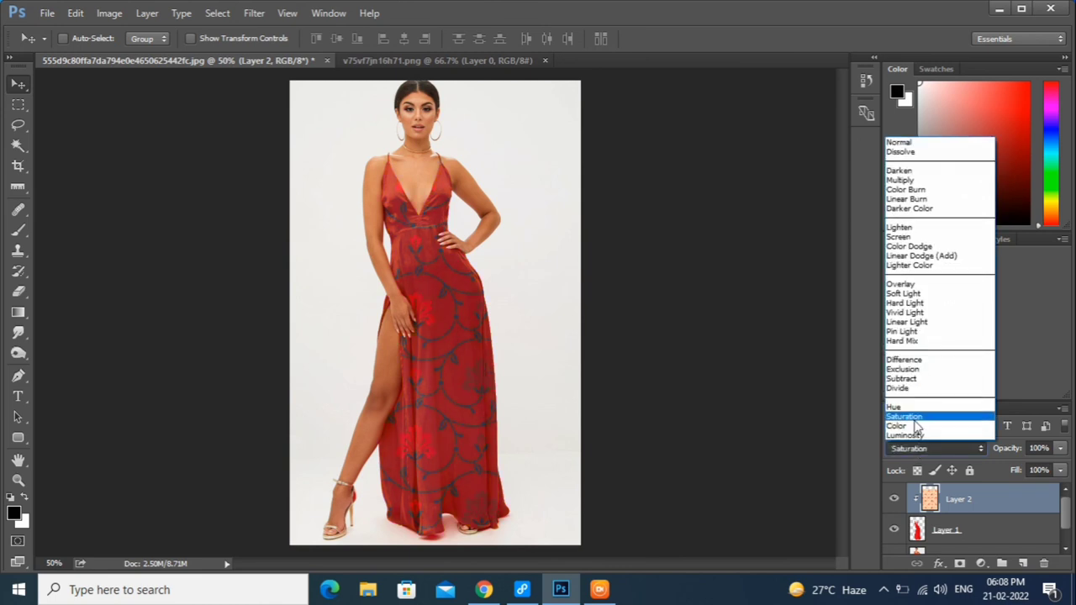
left_click(908, 425)
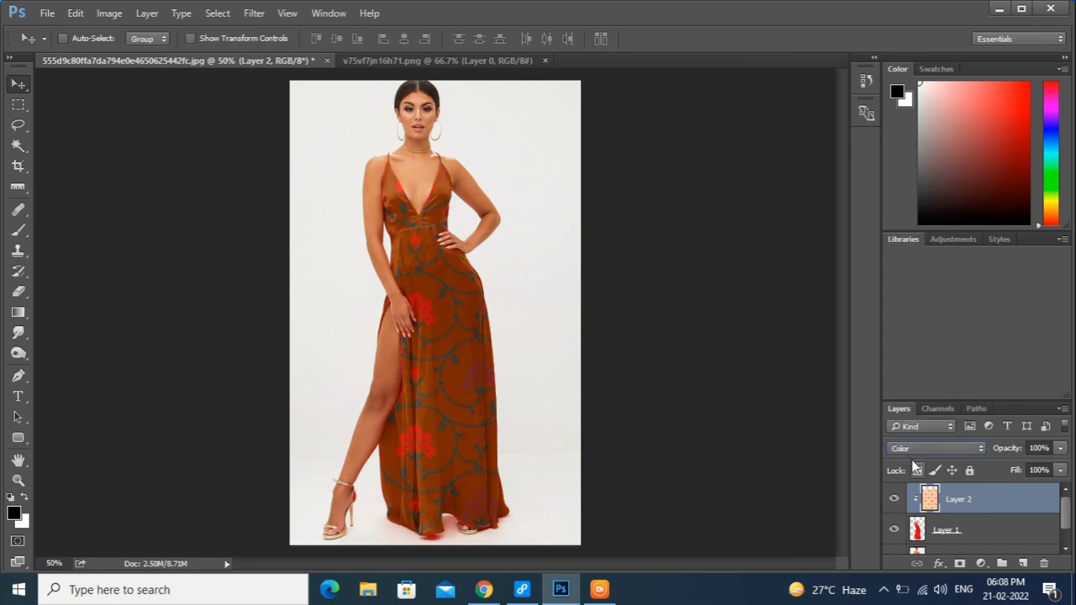
left_click(907, 450)
left_click(909, 442)
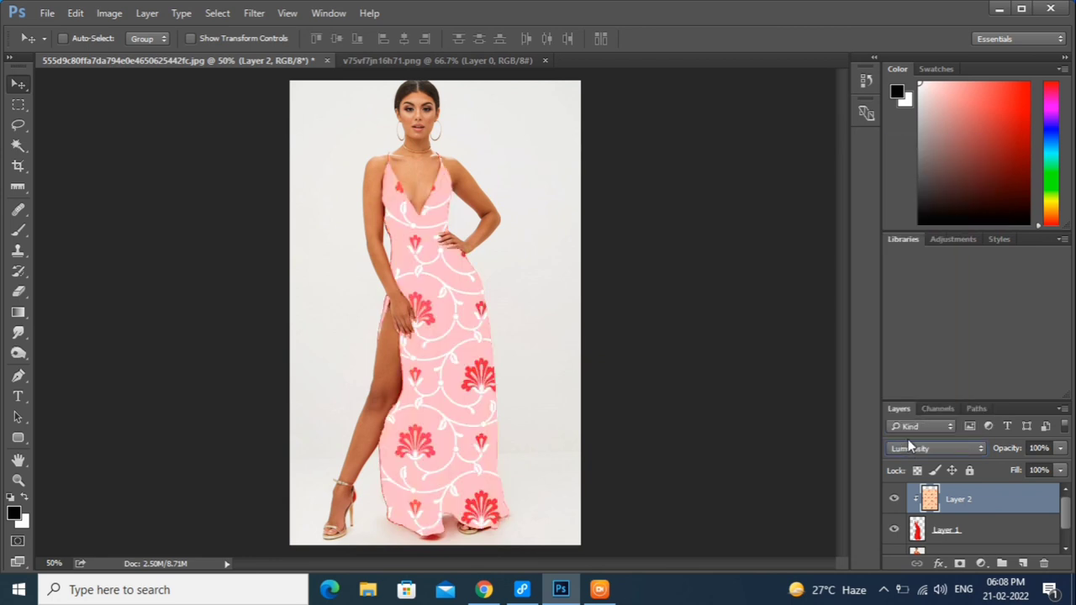
left_click(914, 450)
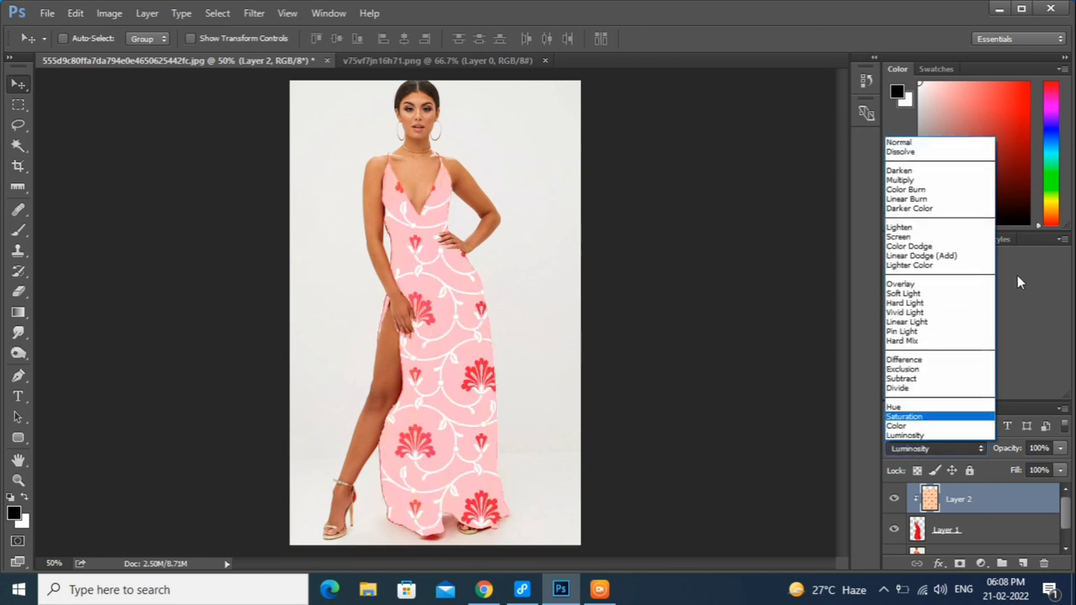
left_click(899, 248)
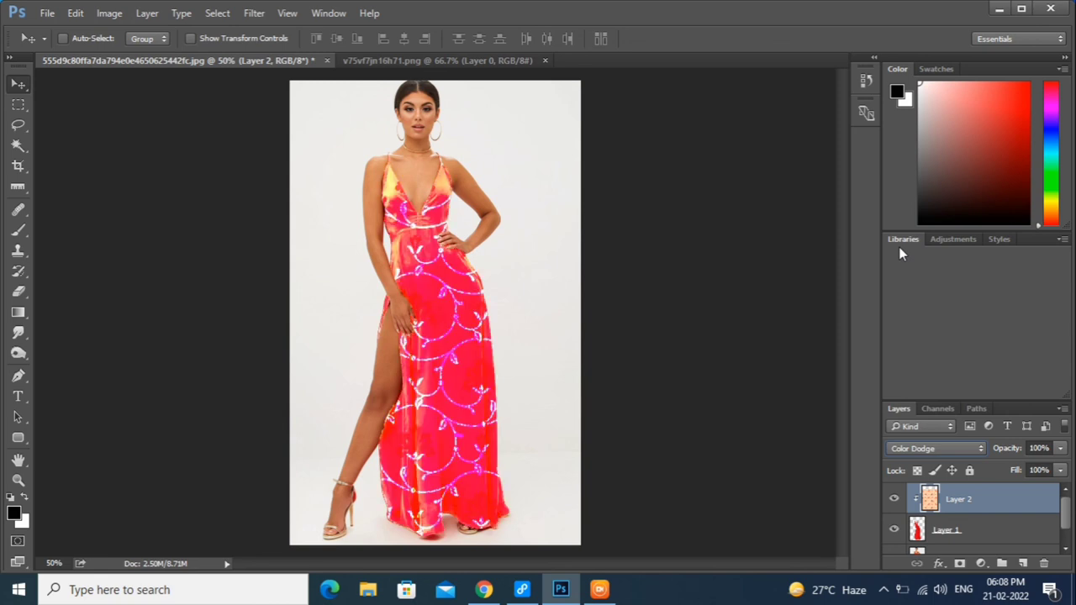